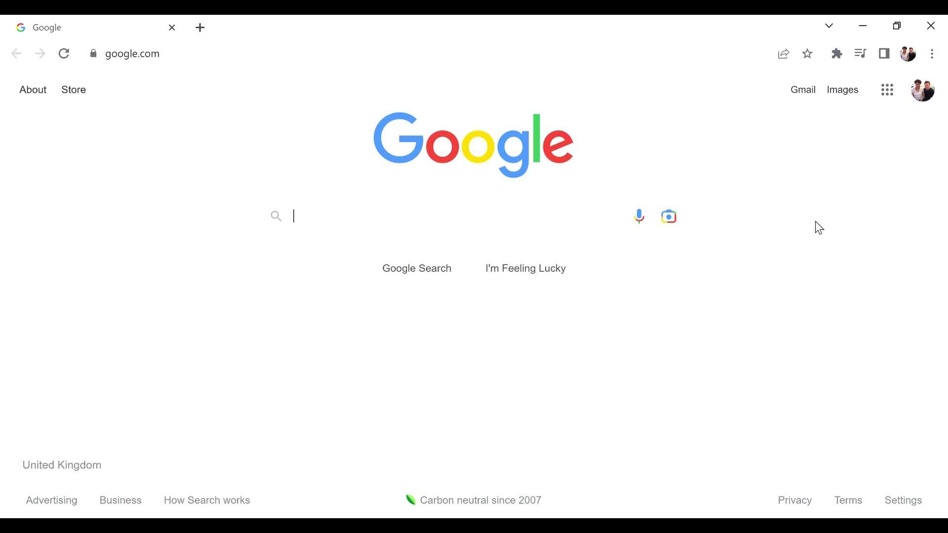
From the Google Account page, bring up the list of Google apps to reach YouTube.
{"action": "left_click", "coordinate": [887, 90]}
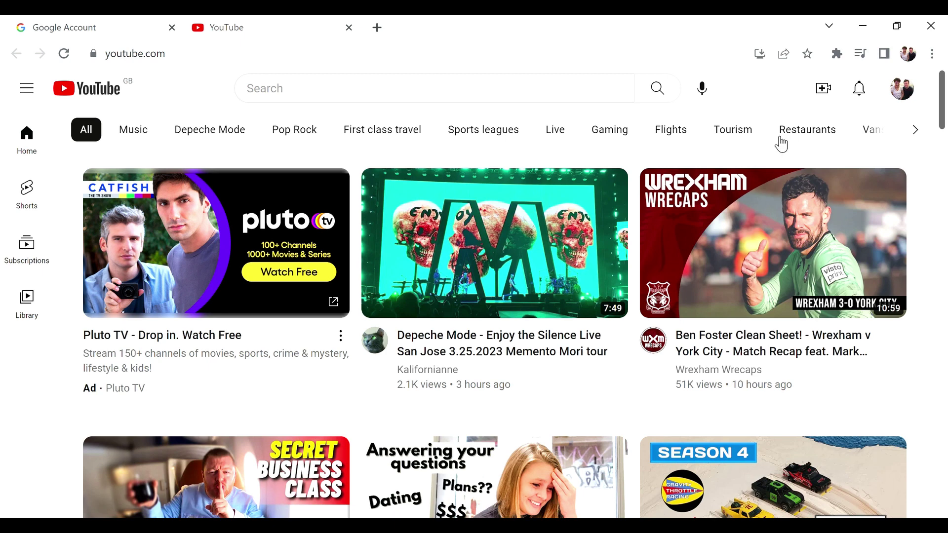
Browse the YouTube home feed, then bring up the signed-in channel's account menu.
{"action": "scroll", "coordinate": [937, 202], "scroll_direction": "down", "scroll_amount": 5}
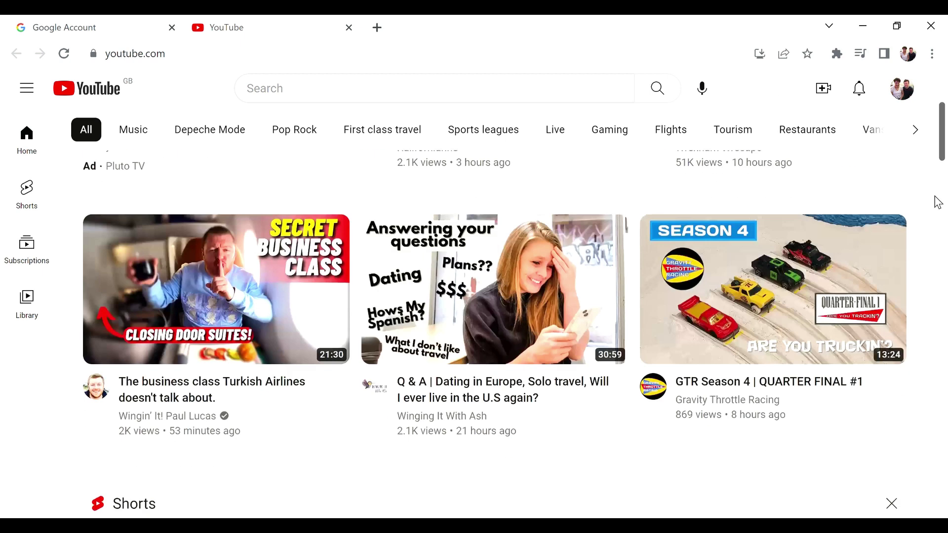
{"action": "scroll", "coordinate": [933, 201], "scroll_direction": "up", "scroll_amount": 5}
{"action": "left_click", "coordinate": [902, 88]}
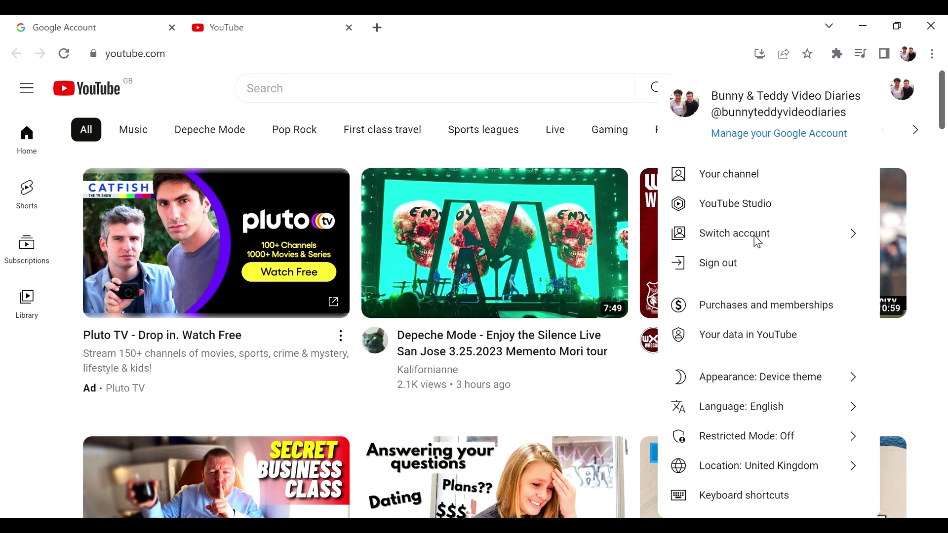
Go to the Bunny & Teddy Video Diaries channel page and pause the featured video.
{"action": "left_click", "coordinate": [729, 173]}
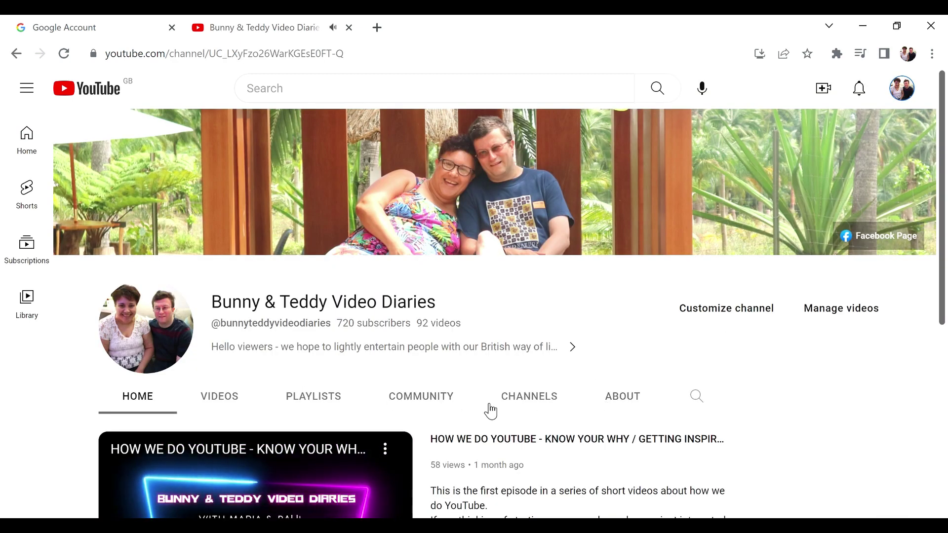
{"action": "scroll", "coordinate": [506, 374], "scroll_direction": "down", "scroll_amount": 3}
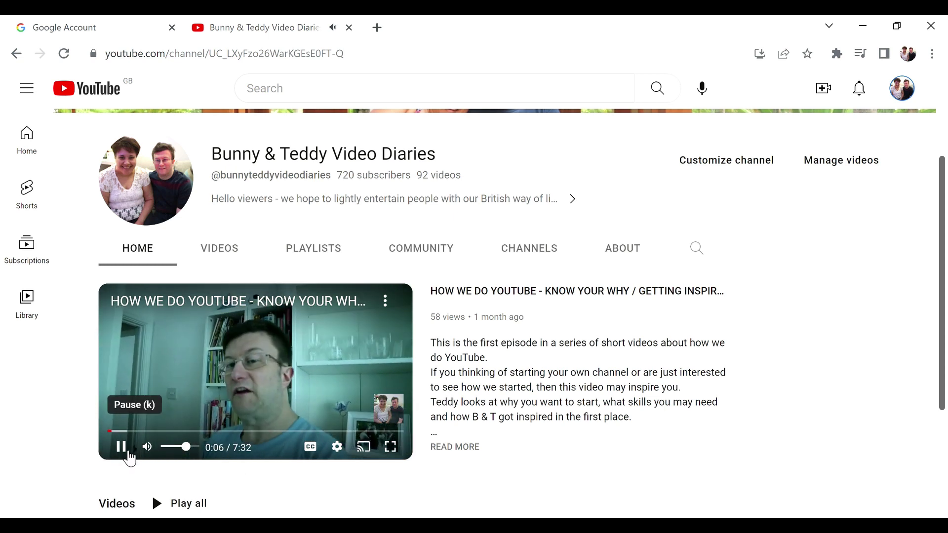
{"action": "left_click", "coordinate": [121, 447]}
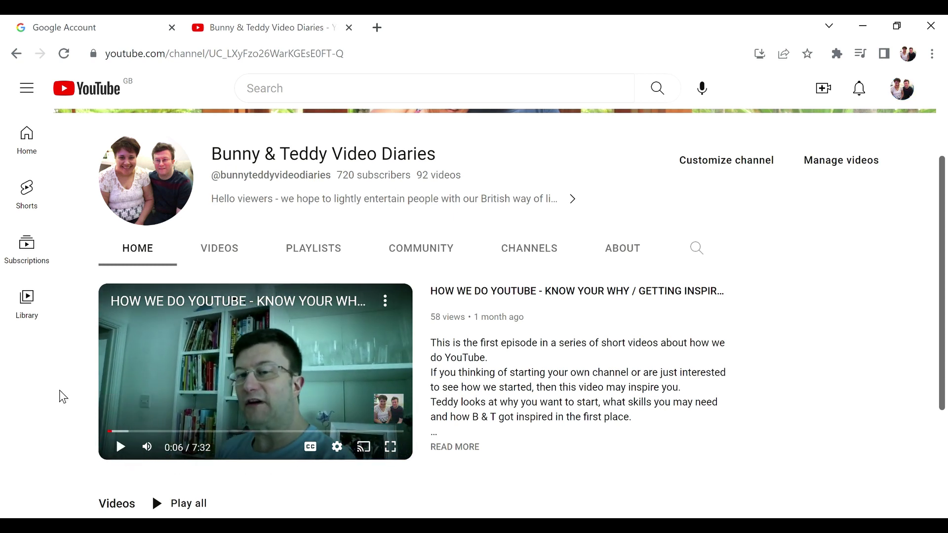
{"action": "scroll", "coordinate": [59, 390], "scroll_direction": "up", "scroll_amount": 3}
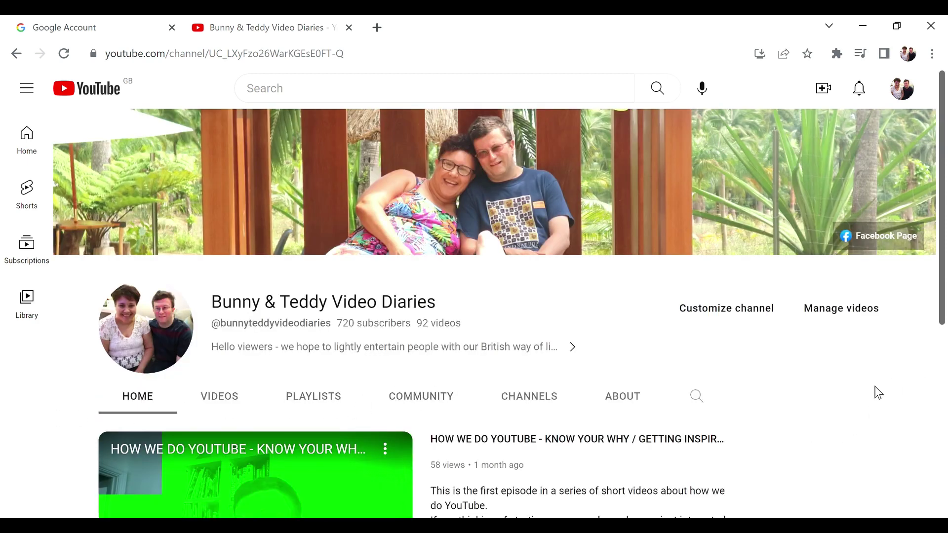
Resume the featured video briefly and pause it again at 0:07.
{"action": "scroll", "coordinate": [878, 392], "scroll_direction": "down", "scroll_amount": 1}
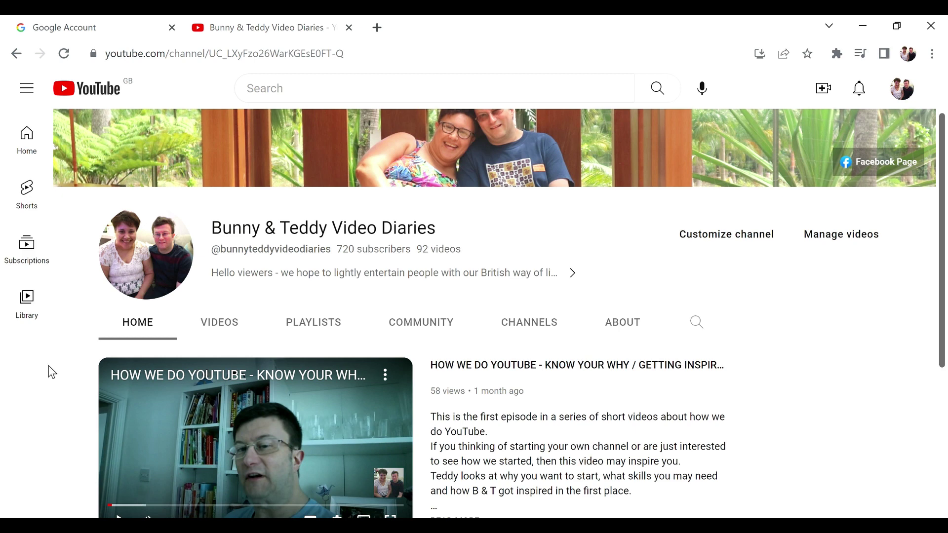
{"action": "scroll", "coordinate": [41, 380], "scroll_direction": "down", "scroll_amount": 1}
{"action": "scroll", "coordinate": [40, 386], "scroll_direction": "down", "scroll_amount": 1}
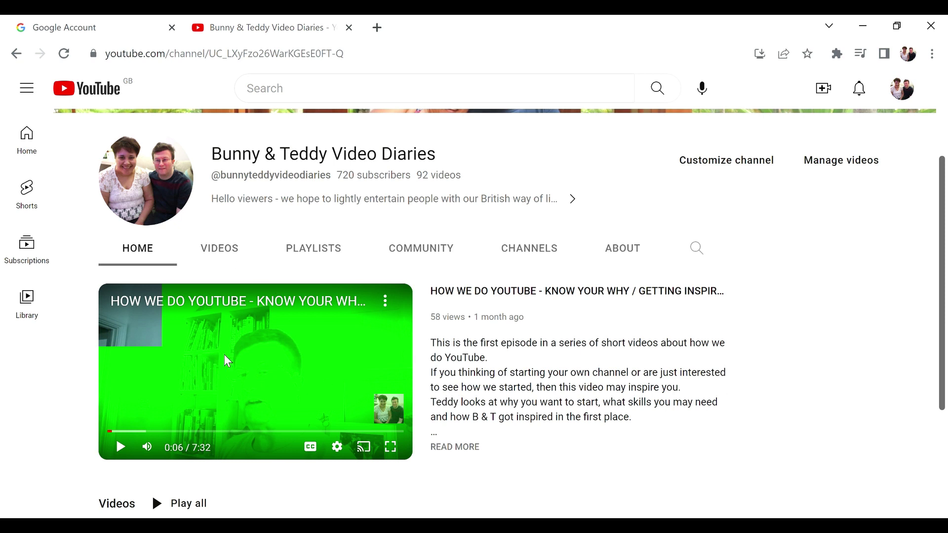
{"action": "left_click", "coordinate": [128, 450]}
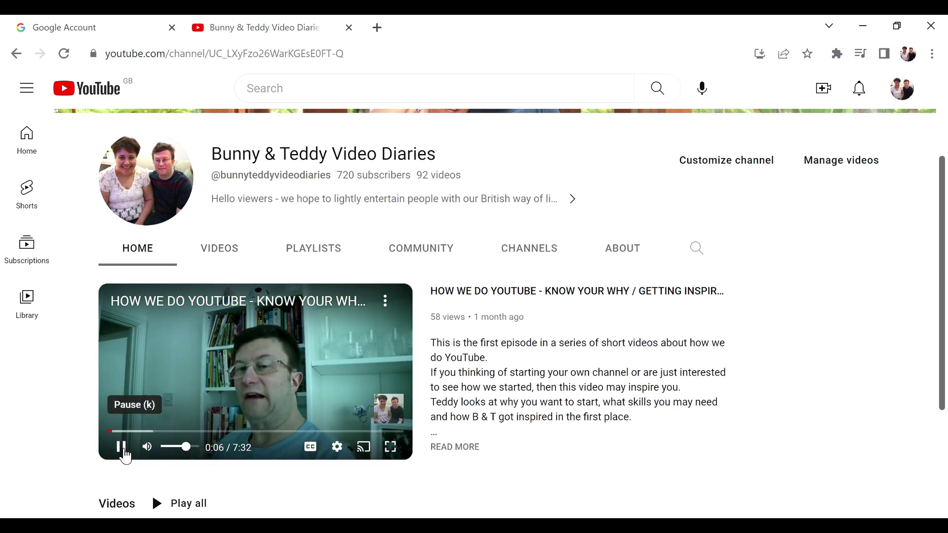
{"action": "left_click", "coordinate": [127, 450]}
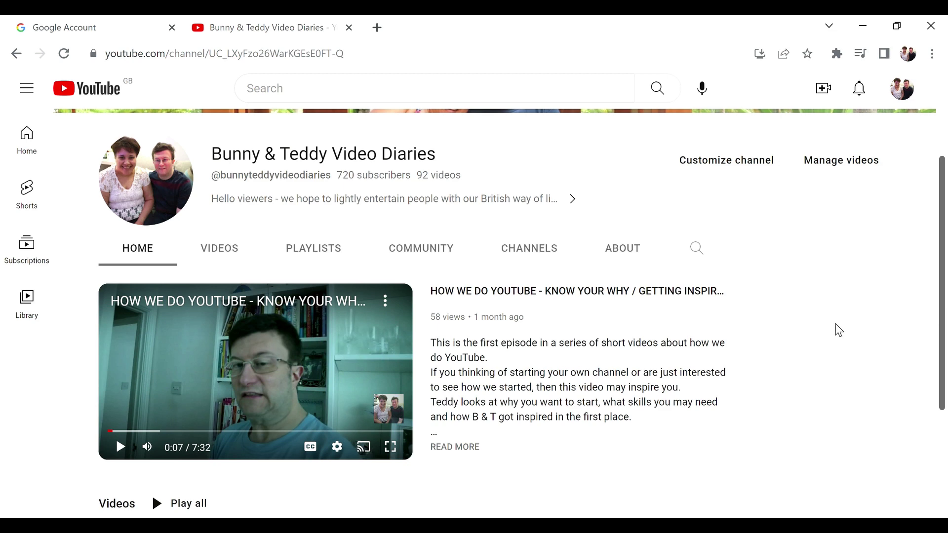
Show the channel's Videos tab sorted by Popular.
{"action": "scroll", "coordinate": [804, 351], "scroll_direction": "down", "scroll_amount": 4}
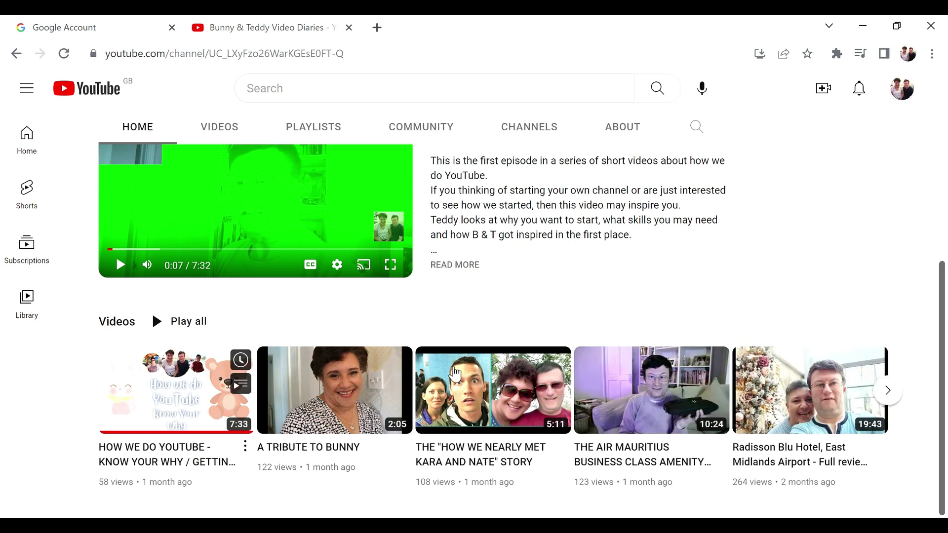
{"action": "scroll", "coordinate": [669, 301], "scroll_direction": "up", "scroll_amount": 3}
{"action": "left_click", "coordinate": [230, 218]}
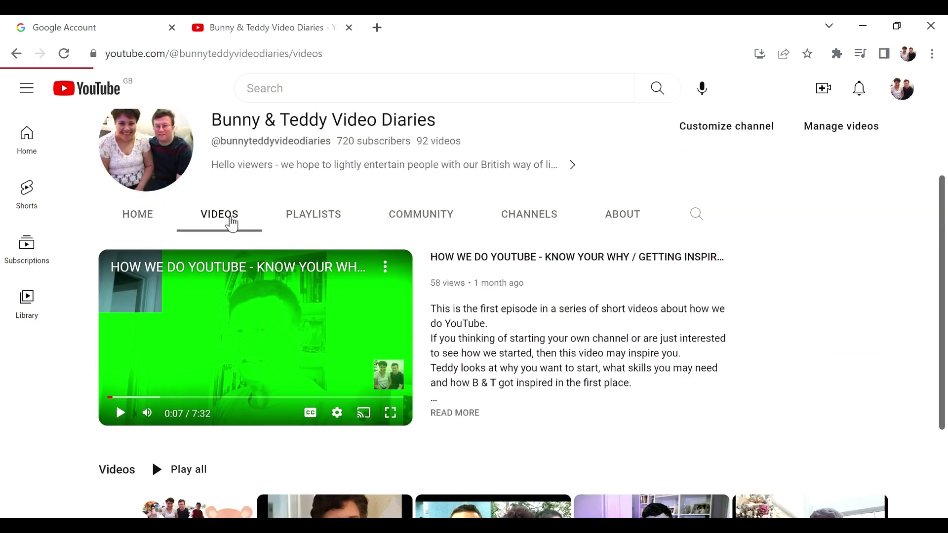
{"action": "scroll", "coordinate": [889, 350], "scroll_direction": "down", "scroll_amount": 1}
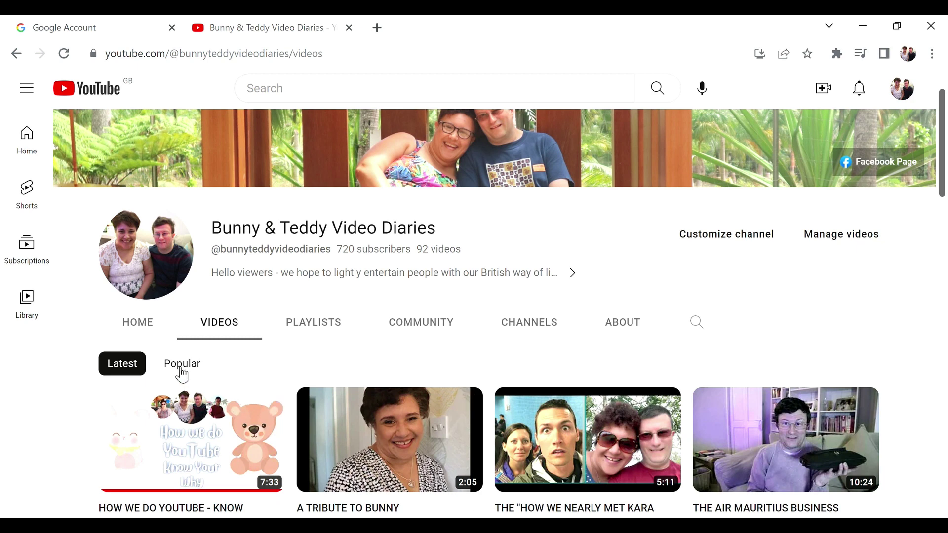
{"action": "left_click", "coordinate": [181, 369]}
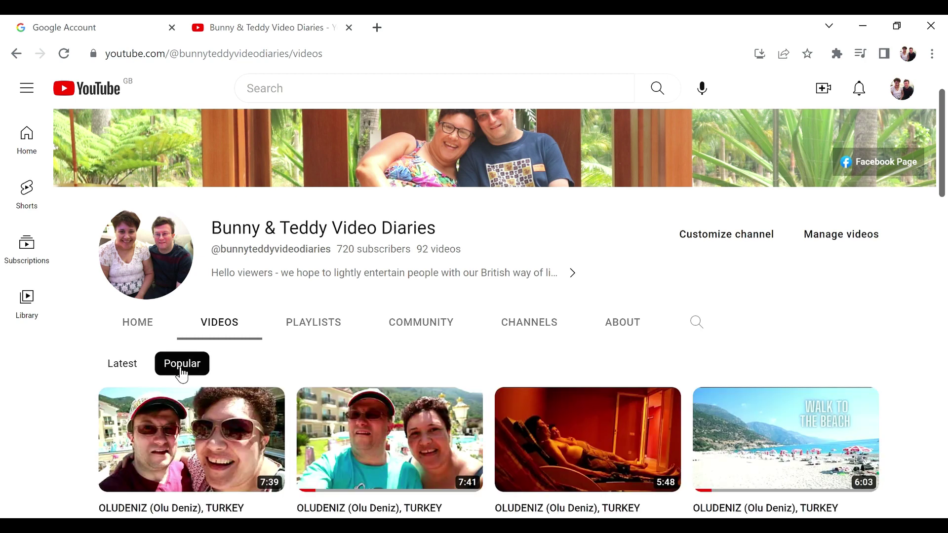
Browse the popular videos, led by the OLUDENIZ Turkey episodes, then go to Playlists.
{"action": "scroll", "coordinate": [42, 413], "scroll_direction": "down", "scroll_amount": 1}
{"action": "scroll", "coordinate": [42, 407], "scroll_direction": "down", "scroll_amount": 3}
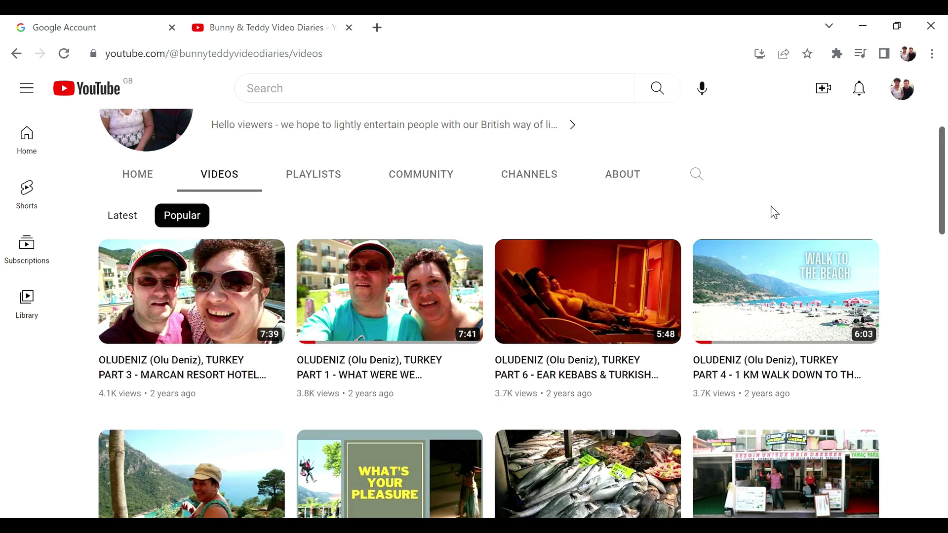
{"action": "scroll", "coordinate": [770, 218], "scroll_direction": "down", "scroll_amount": 1}
{"action": "scroll", "coordinate": [749, 296], "scroll_direction": "down", "scroll_amount": 5}
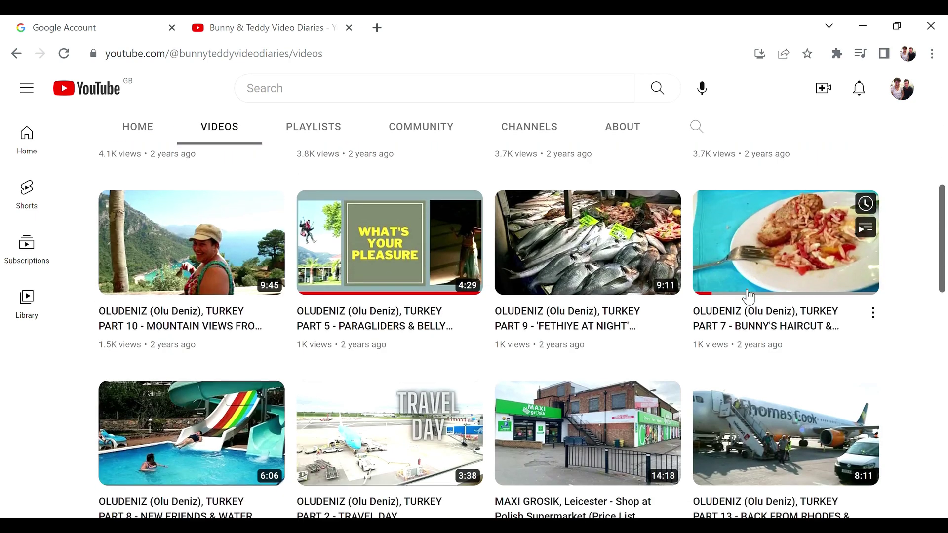
{"action": "scroll", "coordinate": [272, 285], "scroll_direction": "up", "scroll_amount": 8}
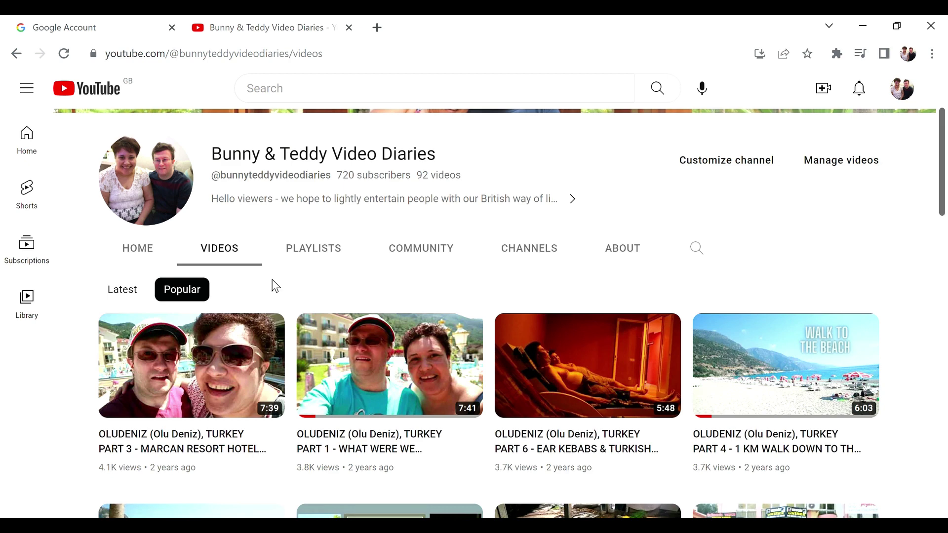
{"action": "left_click", "coordinate": [313, 249]}
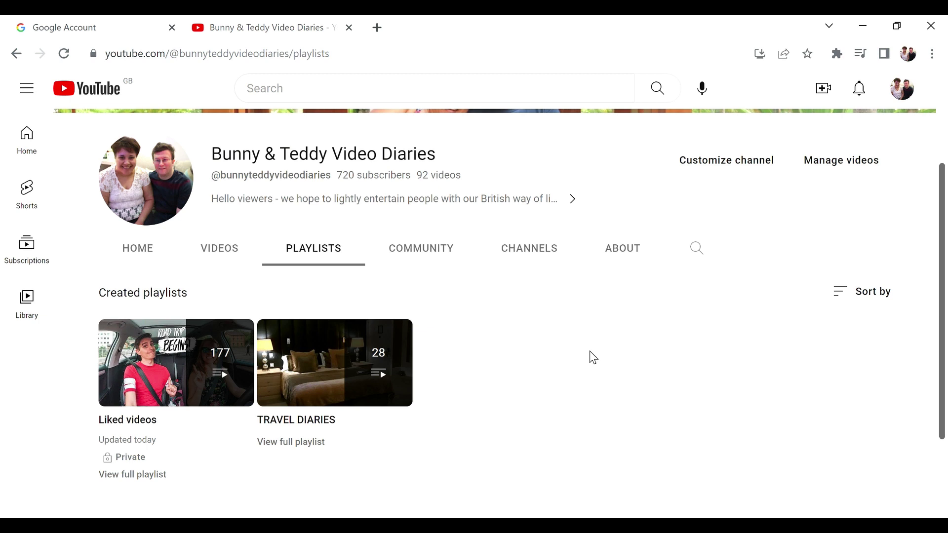
Move from the Liked videos and TRAVEL DIARIES playlists to the channel's Community tab.
{"action": "left_click", "coordinate": [421, 255]}
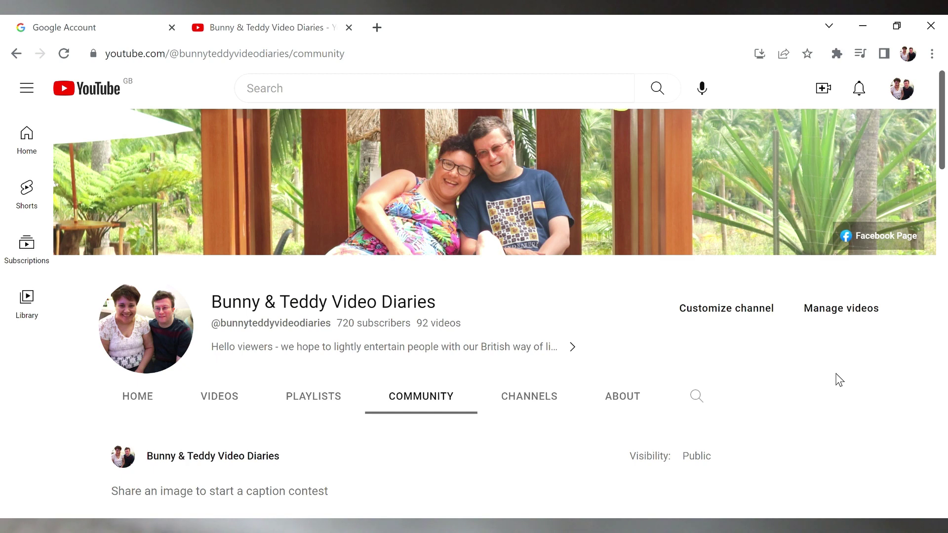
{"action": "scroll", "coordinate": [839, 380], "scroll_direction": "down", "scroll_amount": 5}
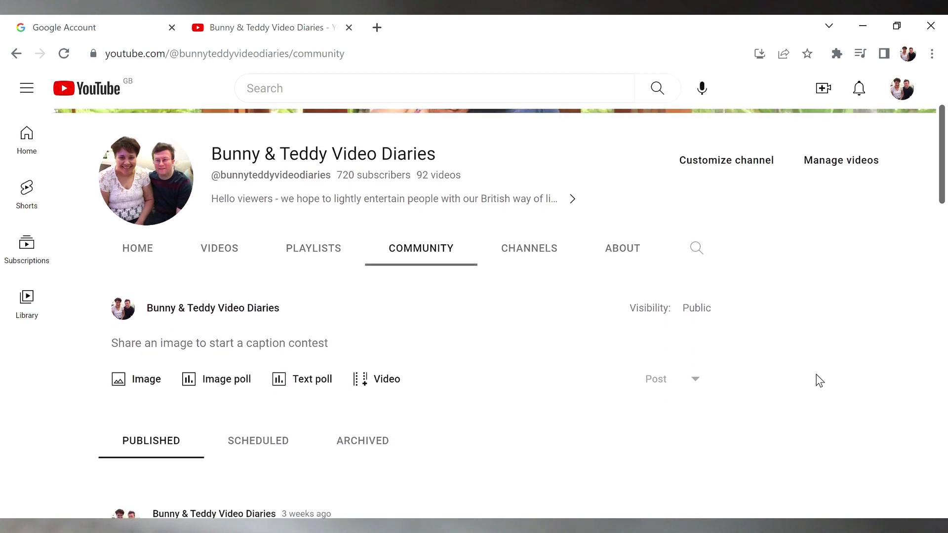
{"action": "scroll", "coordinate": [820, 380], "scroll_direction": "down", "scroll_amount": 5}
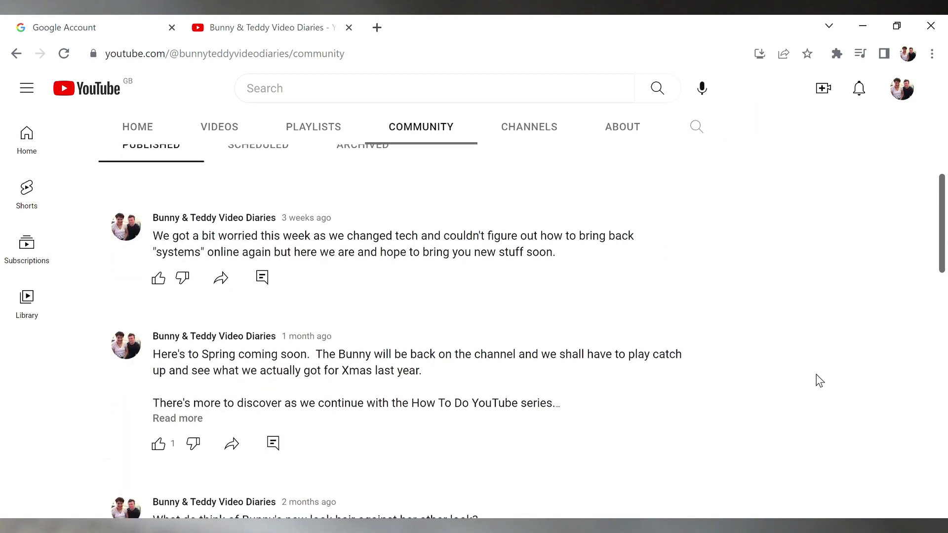
{"action": "scroll", "coordinate": [820, 380], "scroll_direction": "down", "scroll_amount": 6}
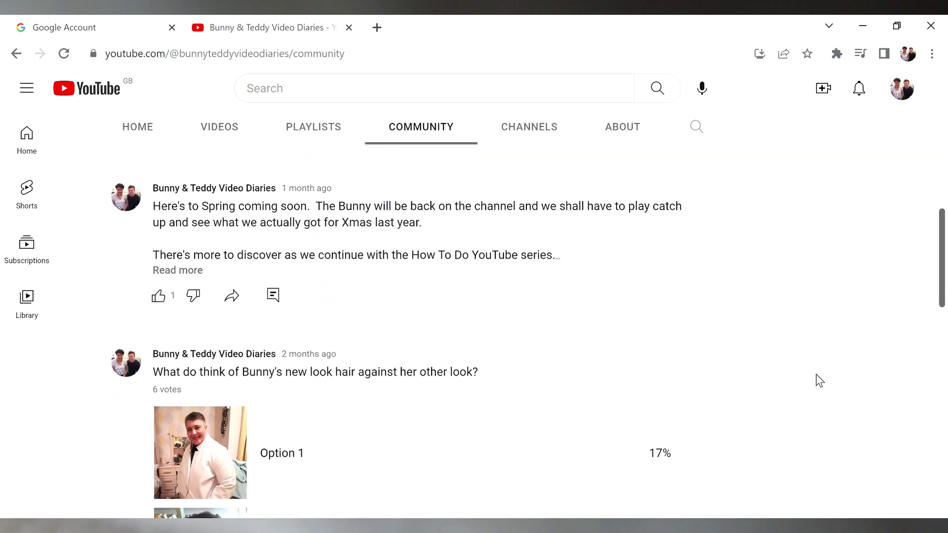
{"action": "scroll", "coordinate": [820, 380], "scroll_direction": "down", "scroll_amount": 2}
{"action": "scroll", "coordinate": [820, 381], "scroll_direction": "up", "scroll_amount": 2}
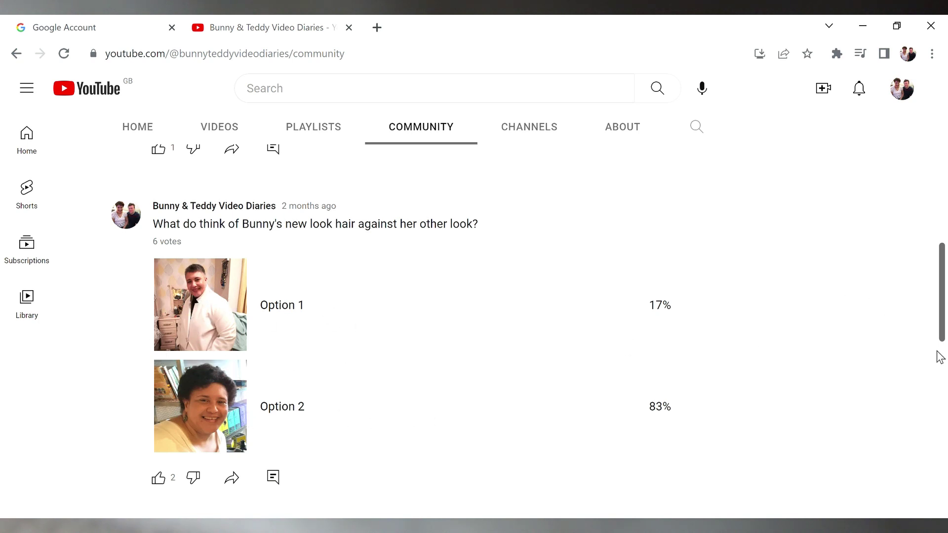
{"action": "scroll", "coordinate": [834, 308], "scroll_direction": "down", "scroll_amount": 1}
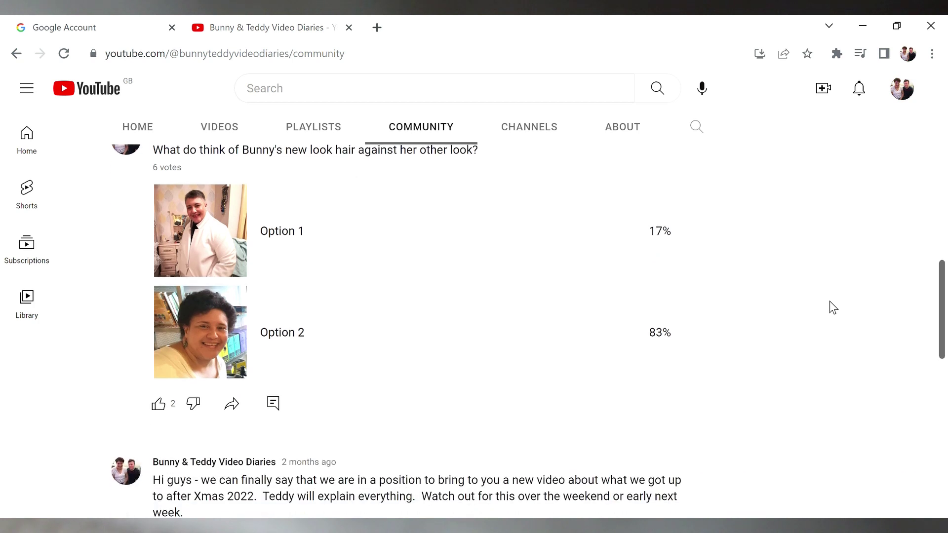
{"action": "scroll", "coordinate": [833, 307], "scroll_direction": "up", "scroll_amount": 1}
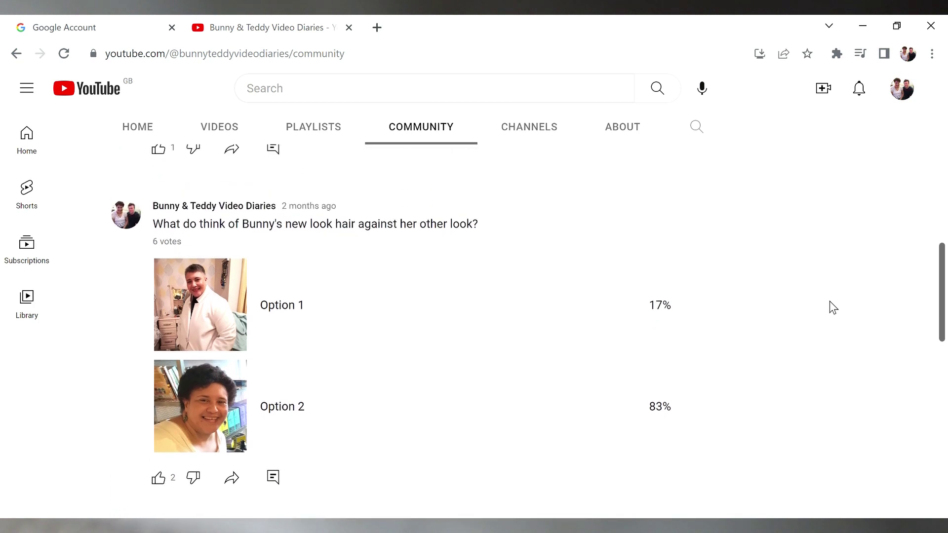
{"action": "scroll", "coordinate": [833, 308], "scroll_direction": "down", "scroll_amount": 5}
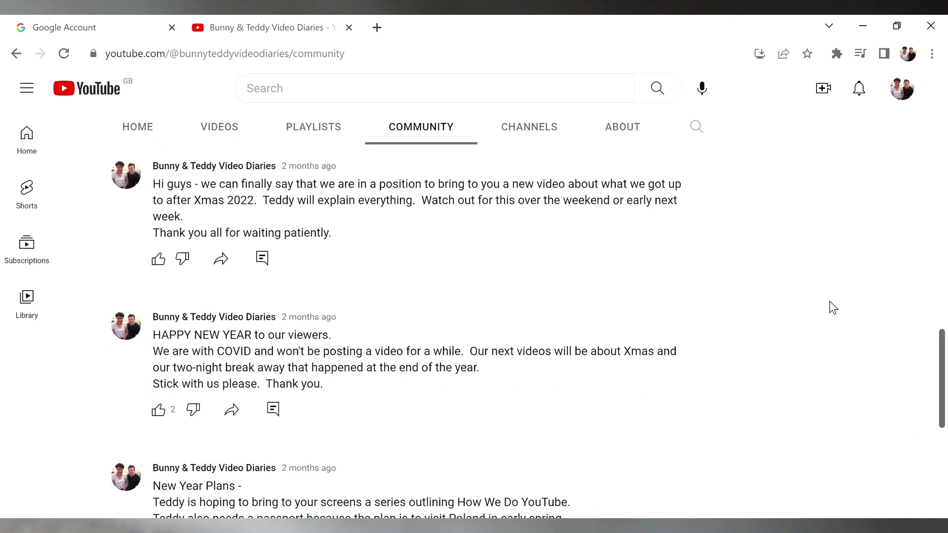
{"action": "scroll", "coordinate": [834, 307], "scroll_direction": "down", "scroll_amount": 5}
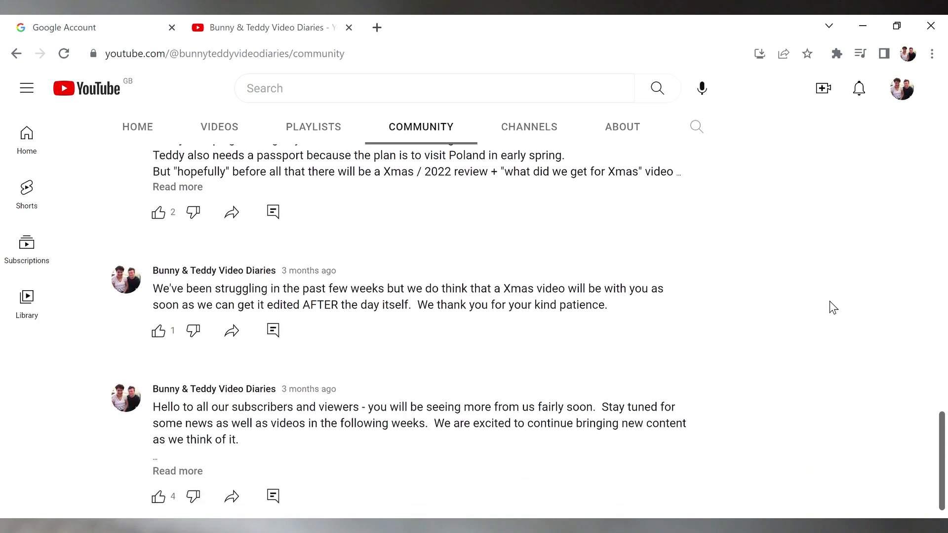
{"action": "scroll", "coordinate": [833, 308], "scroll_direction": "down", "scroll_amount": 1}
{"action": "scroll", "coordinate": [834, 308], "scroll_direction": "up", "scroll_amount": 13}
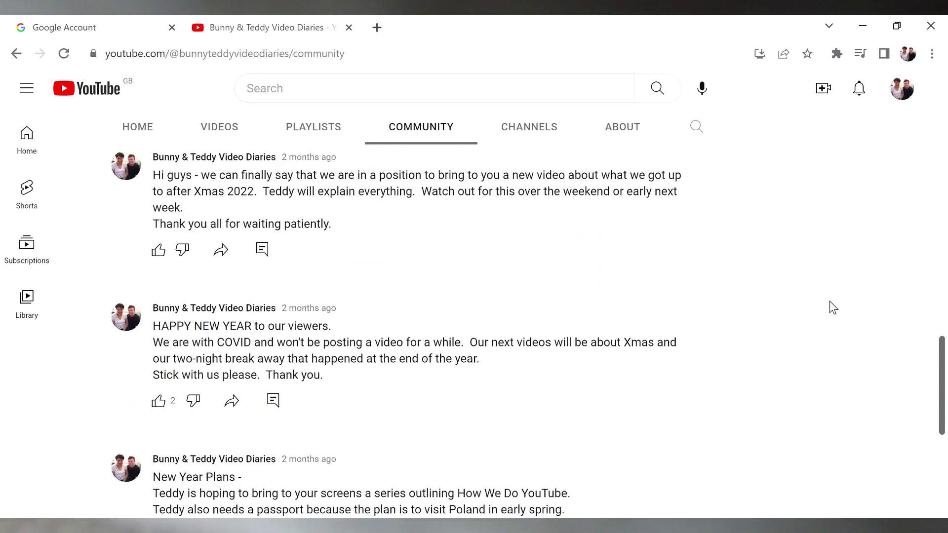
{"action": "scroll", "coordinate": [834, 308], "scroll_direction": "up", "scroll_amount": 8}
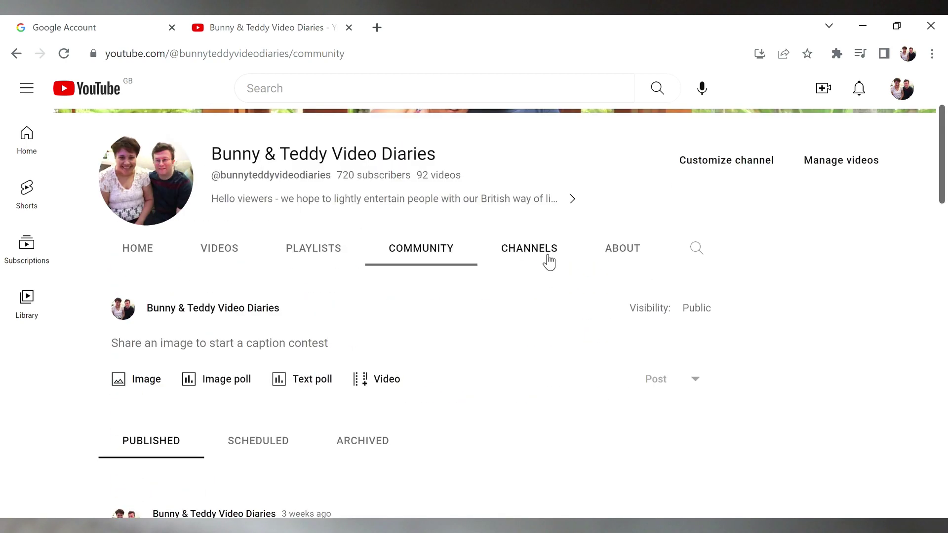
{"action": "left_click", "coordinate": [545, 257]}
Check the empty Channels tab, then view the About page with its Sep 17, 2017 join date.
{"action": "scroll", "coordinate": [805, 306], "scroll_direction": "down", "scroll_amount": 4}
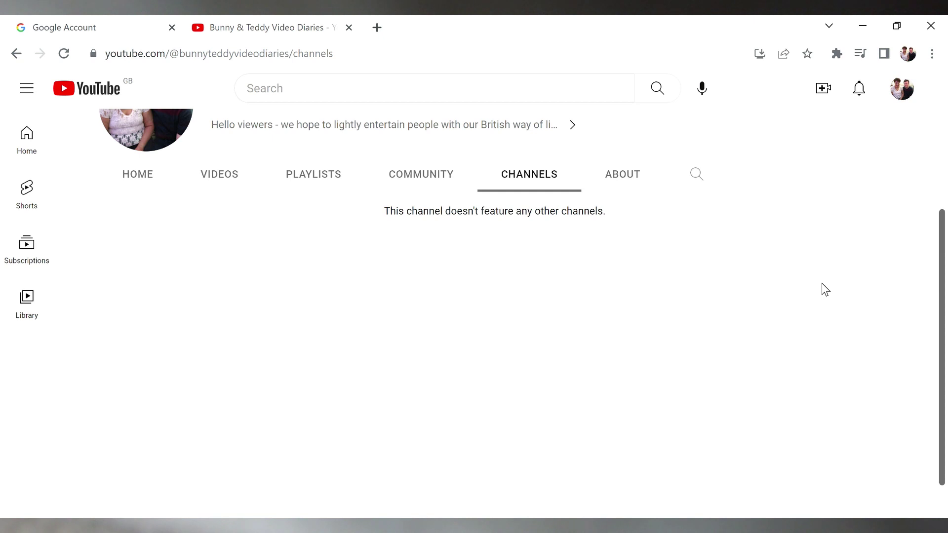
{"action": "scroll", "coordinate": [821, 282], "scroll_direction": "up", "scroll_amount": 3}
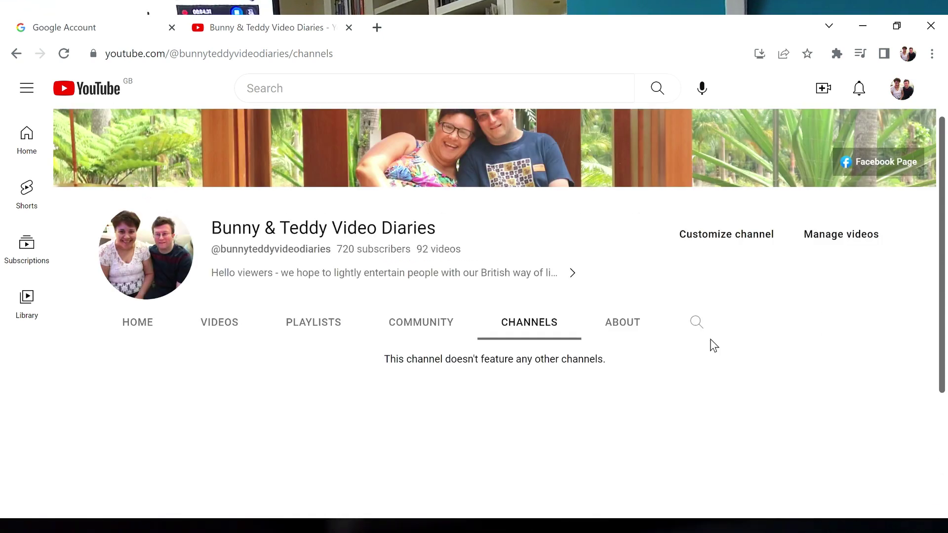
{"action": "left_click", "coordinate": [620, 330]}
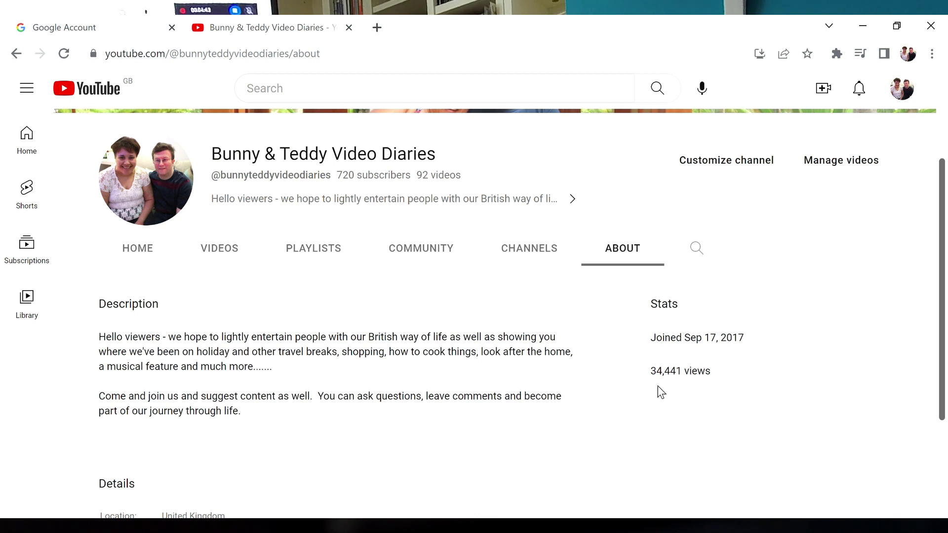
{"action": "scroll", "coordinate": [351, 450], "scroll_direction": "down", "scroll_amount": 3}
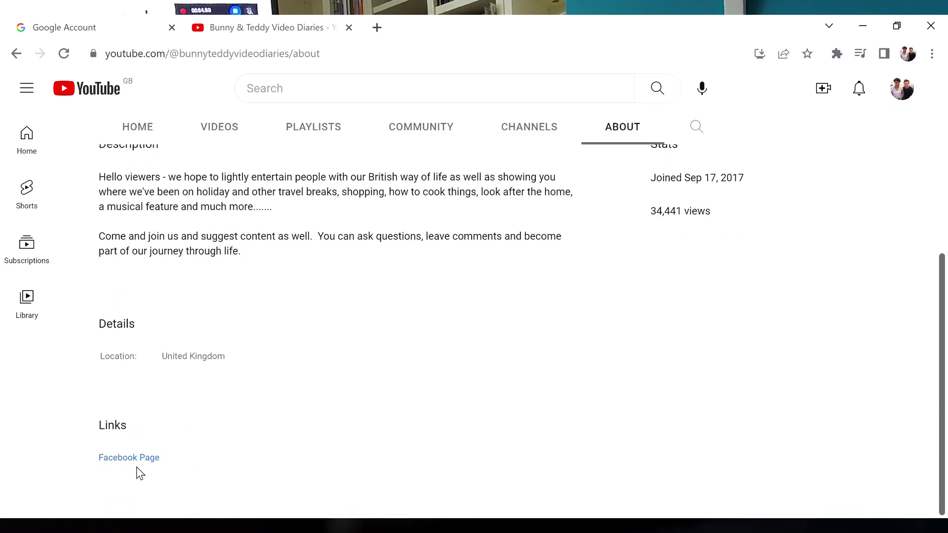
{"action": "scroll", "coordinate": [145, 471], "scroll_direction": "up", "scroll_amount": 6}
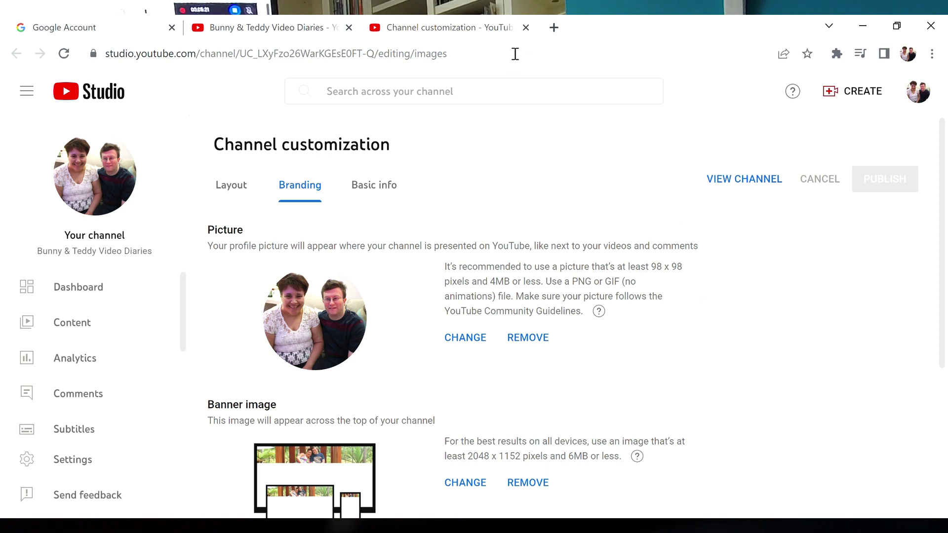
In Customize channel, review the Layout tab's featured sections, then switch to Branding.
{"action": "left_click", "coordinate": [267, 27]}
{"action": "left_click", "coordinate": [711, 321]}
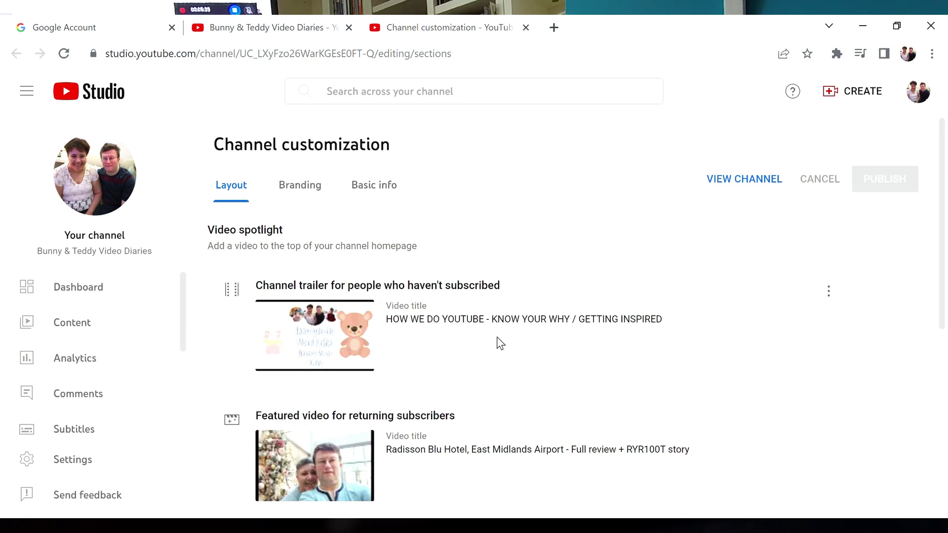
{"action": "scroll", "coordinate": [497, 337], "scroll_direction": "down", "scroll_amount": 3}
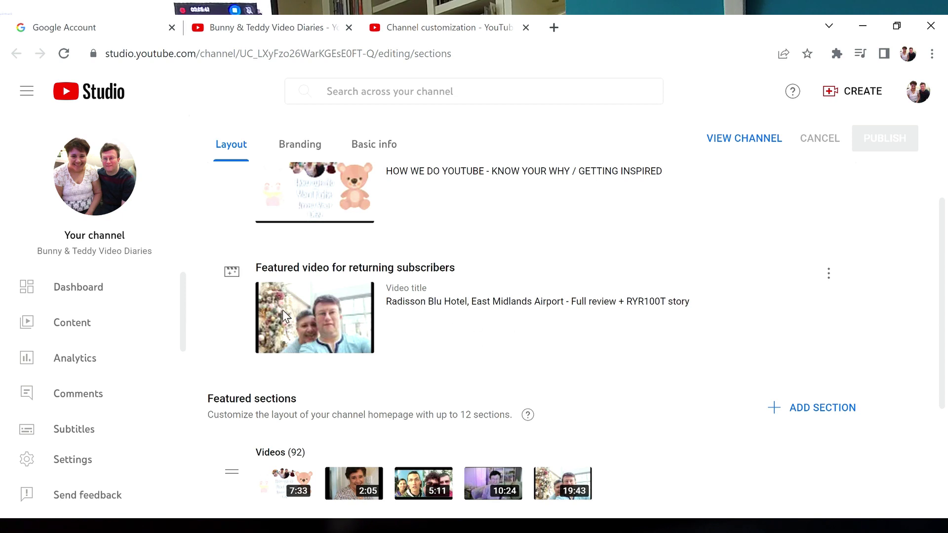
{"action": "scroll", "coordinate": [476, 327], "scroll_direction": "down", "scroll_amount": 2}
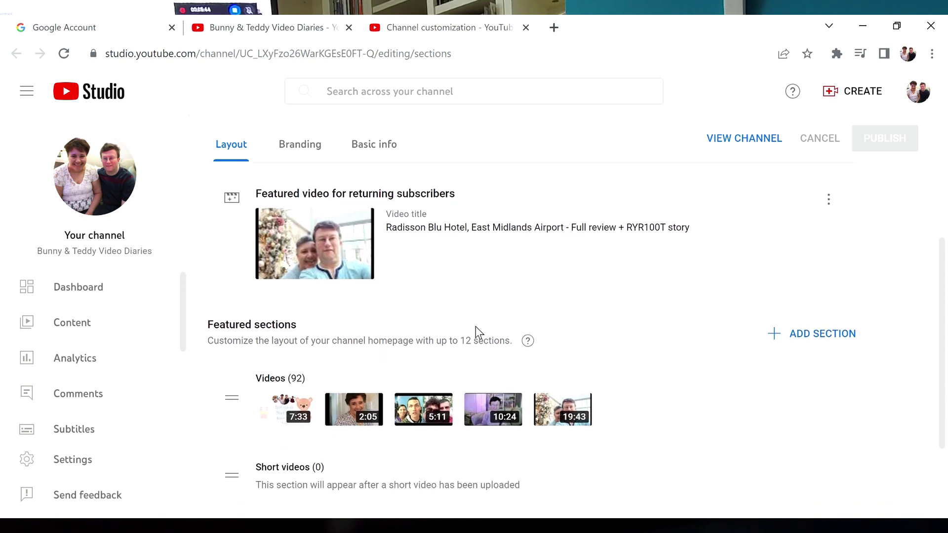
{"action": "scroll", "coordinate": [476, 327], "scroll_direction": "down", "scroll_amount": 1}
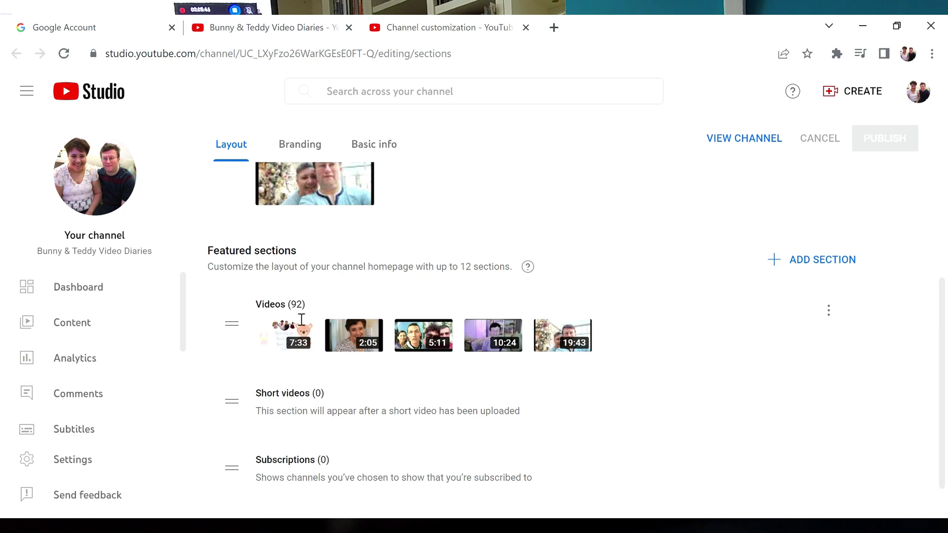
{"action": "scroll", "coordinate": [334, 386], "scroll_direction": "down", "scroll_amount": 1}
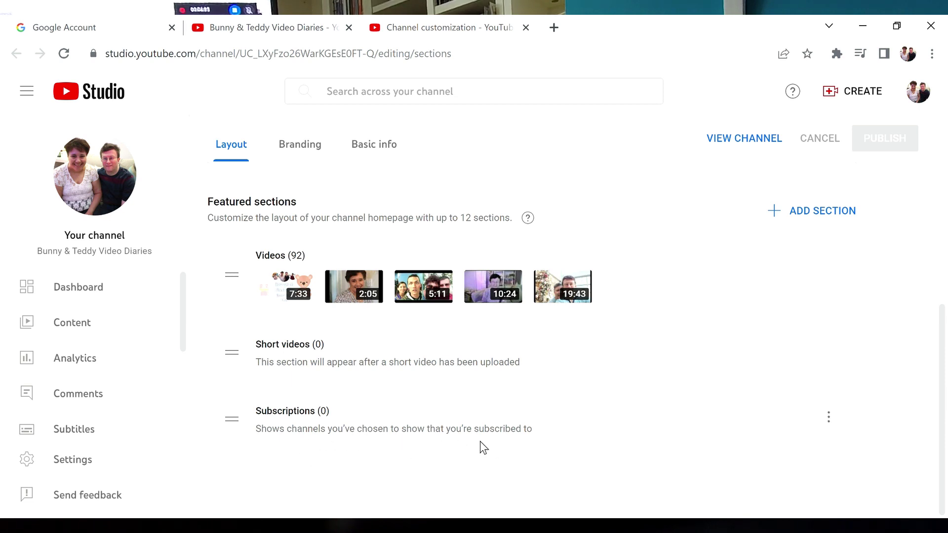
{"action": "left_click", "coordinate": [300, 143]}
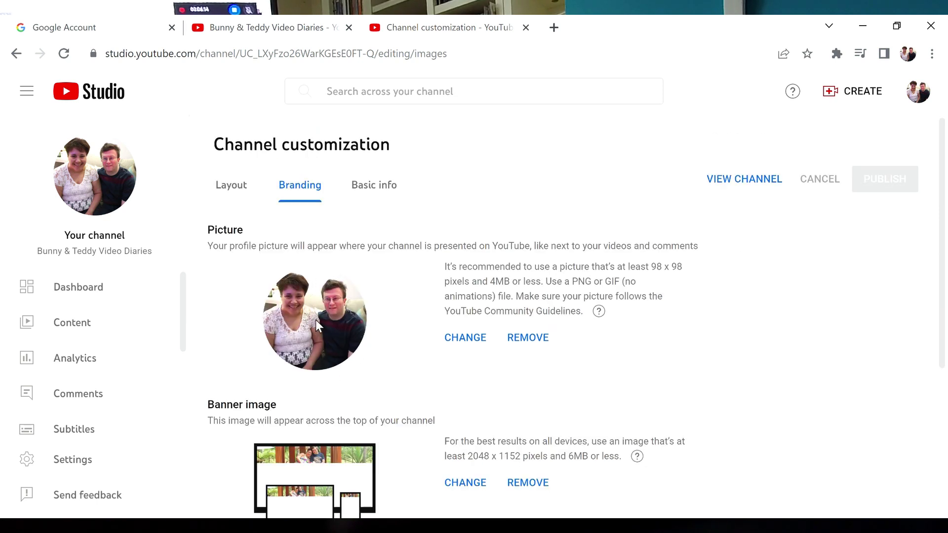
Review the Branding page's profile picture and banner settings, then switch to Basic info.
{"action": "scroll", "coordinate": [316, 319], "scroll_direction": "down", "scroll_amount": 3}
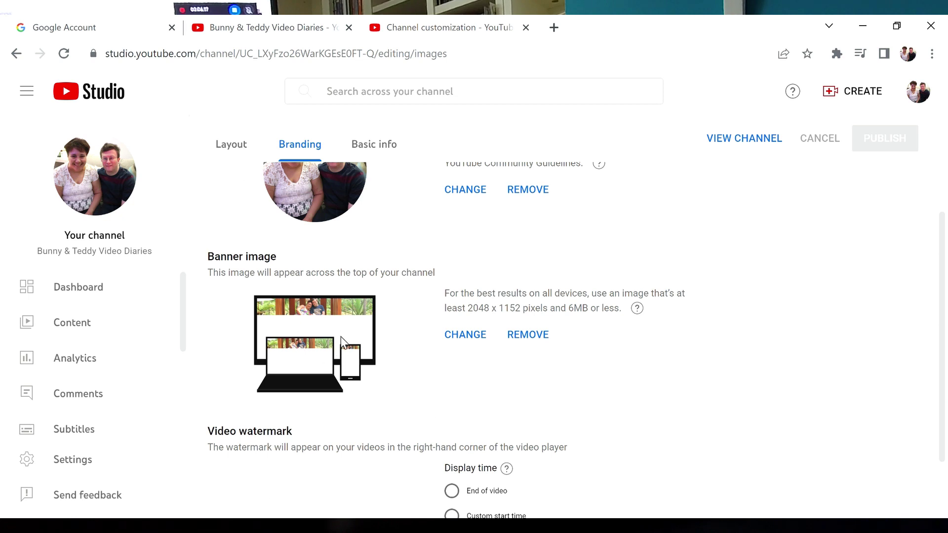
{"action": "scroll", "coordinate": [525, 377], "scroll_direction": "down", "scroll_amount": 2}
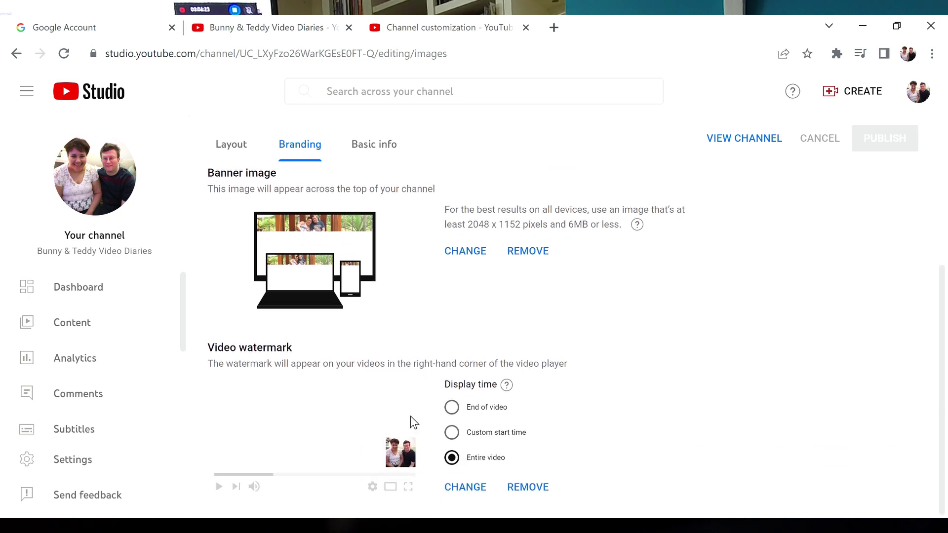
{"action": "scroll", "coordinate": [421, 341], "scroll_direction": "up", "scroll_amount": 3}
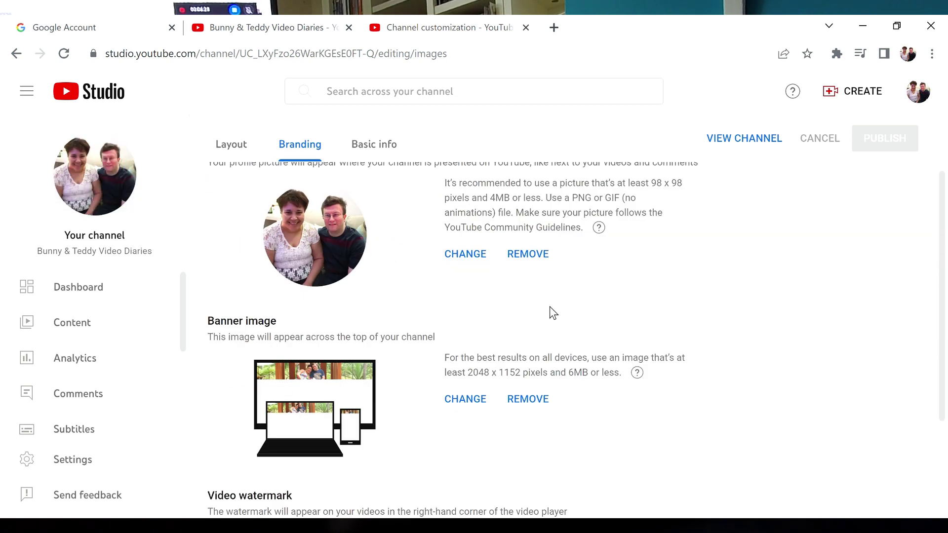
{"action": "scroll", "coordinate": [553, 313], "scroll_direction": "down", "scroll_amount": 3}
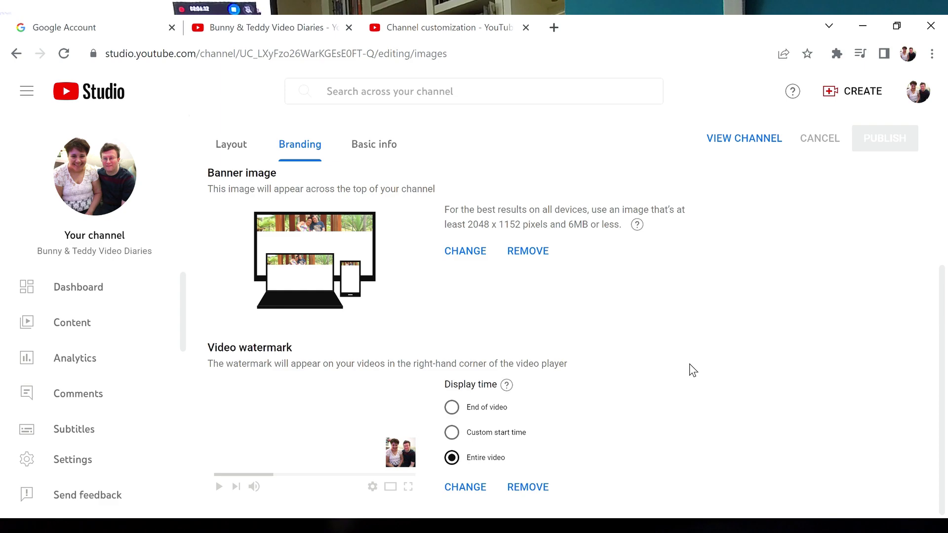
{"action": "scroll", "coordinate": [681, 368], "scroll_direction": "up", "scroll_amount": 3}
{"action": "left_click", "coordinate": [393, 179]}
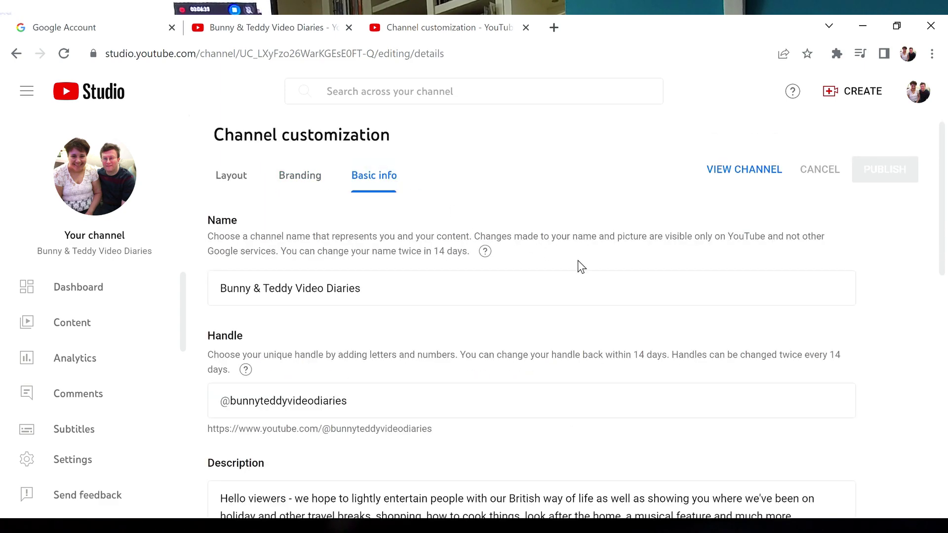
Review the Basic info channel URL and links, then close the customization tab with Ctrl+W.
{"action": "scroll", "coordinate": [577, 261], "scroll_direction": "down", "scroll_amount": 6}
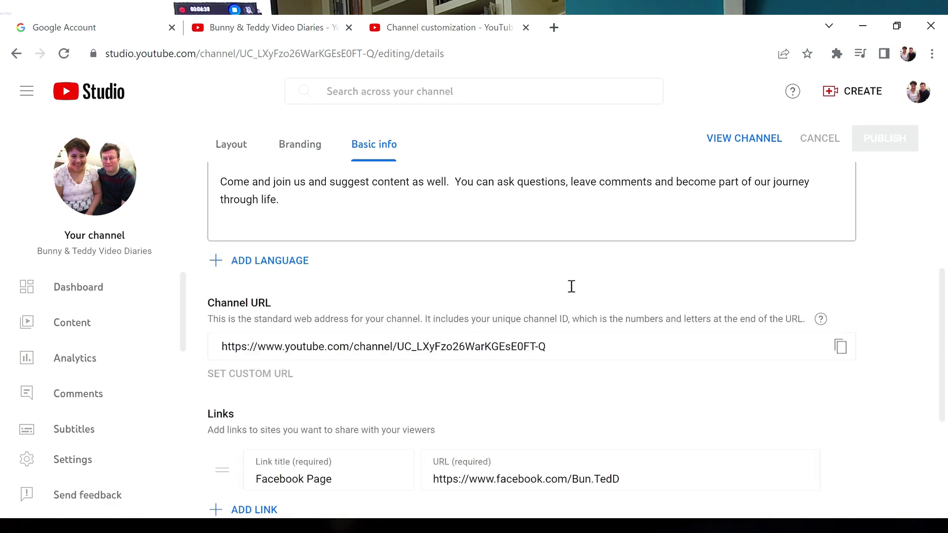
{"action": "scroll", "coordinate": [571, 287], "scroll_direction": "down", "scroll_amount": 3}
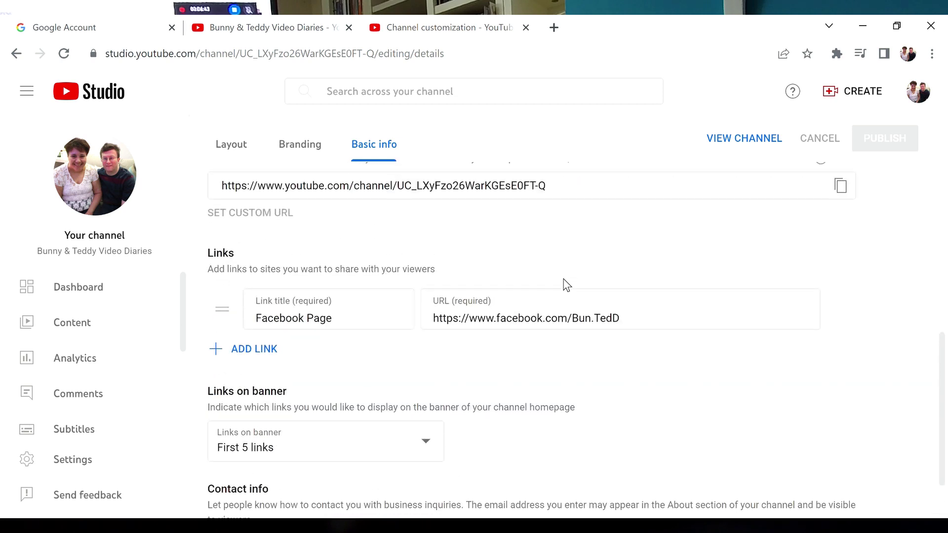
{"action": "scroll", "coordinate": [567, 286], "scroll_direction": "up", "scroll_amount": 10}
{"action": "scroll", "coordinate": [571, 287], "scroll_direction": "up", "scroll_amount": 1}
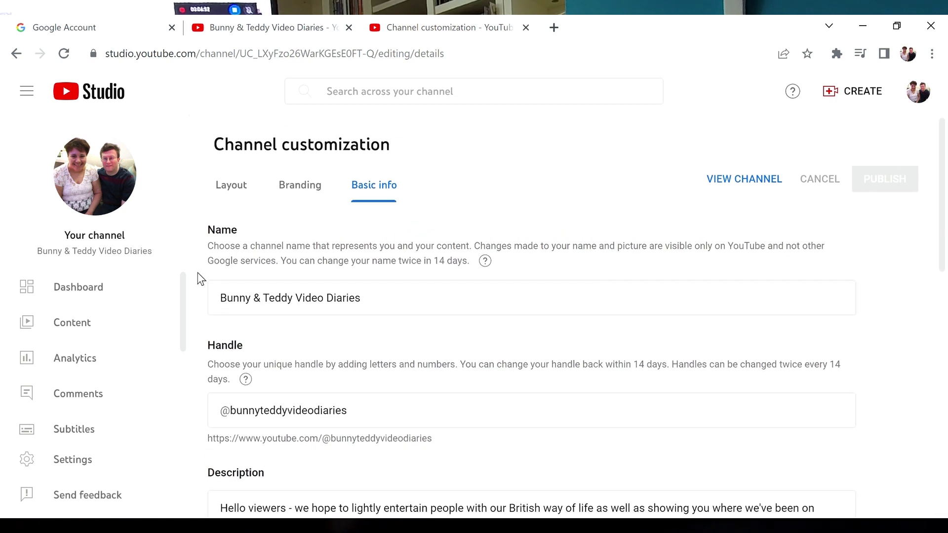
{"action": "key", "text": "ctrl+w"}
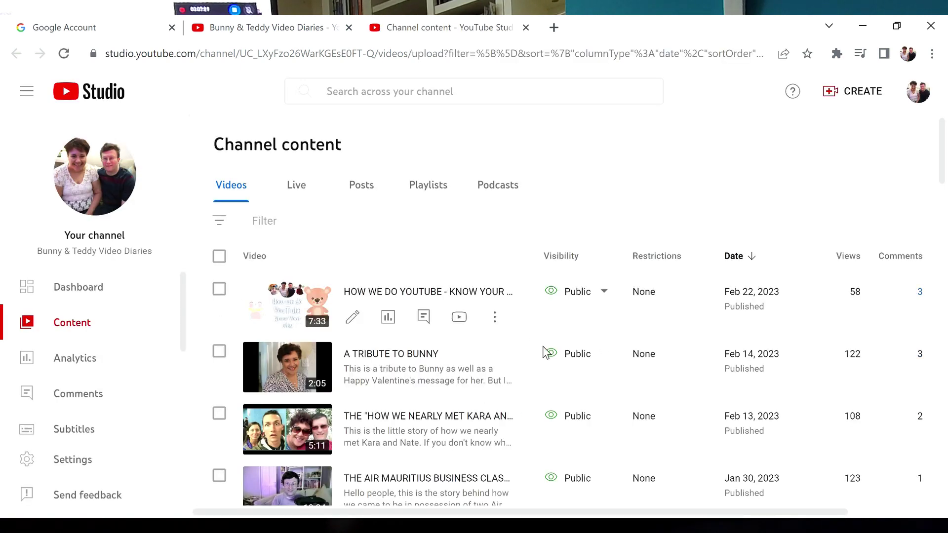
Review the Channel content list of Public videos, then go to the Channel dashboard.
{"action": "scroll", "coordinate": [543, 352], "scroll_direction": "down", "scroll_amount": 3}
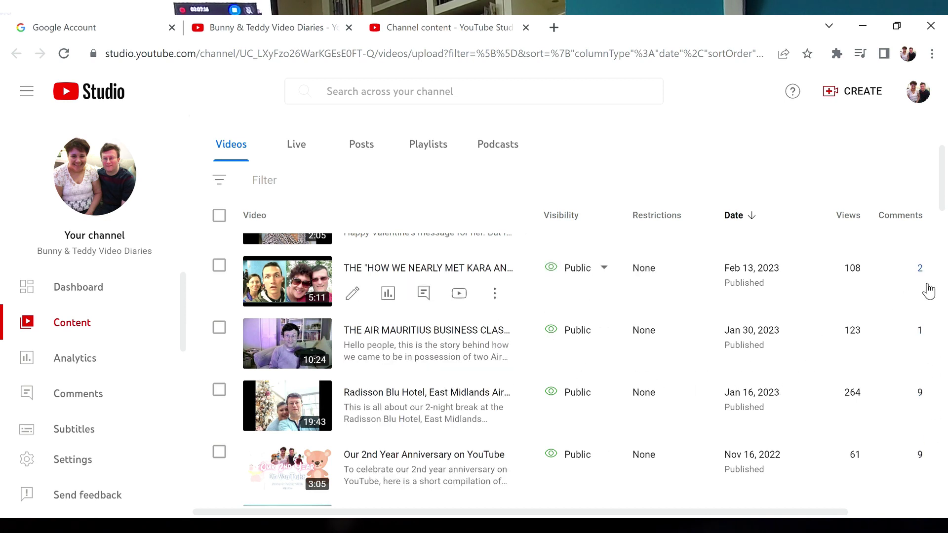
{"action": "scroll", "coordinate": [568, 395], "scroll_direction": "down", "scroll_amount": 3}
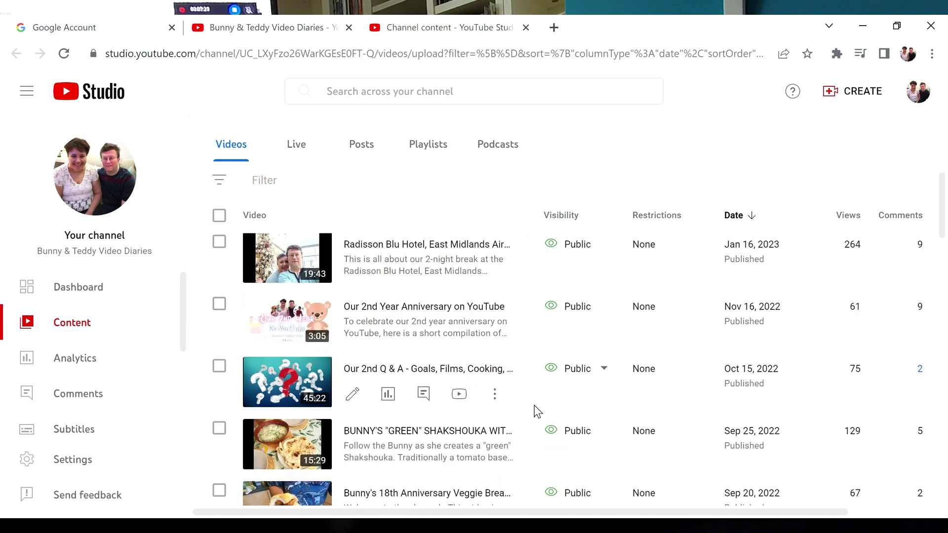
{"action": "scroll", "coordinate": [537, 412], "scroll_direction": "up", "scroll_amount": 3}
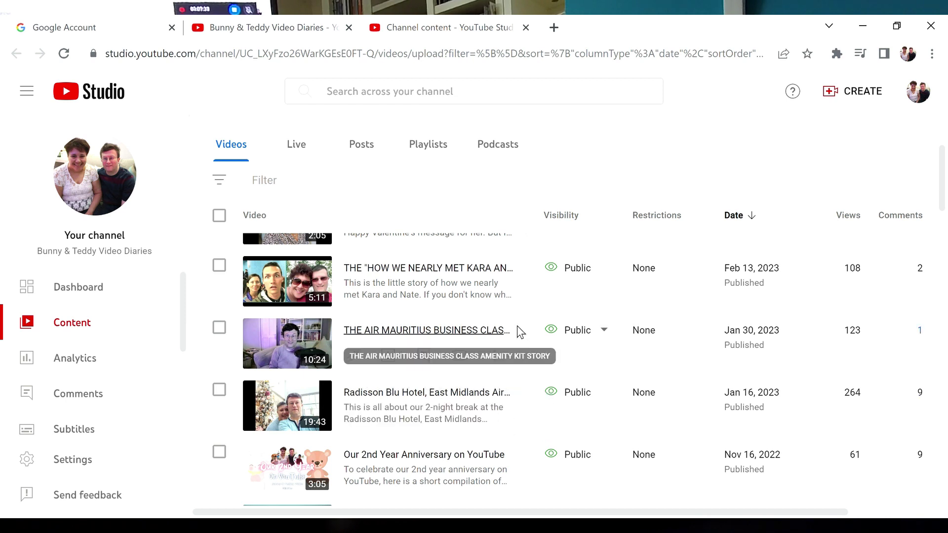
{"action": "scroll", "coordinate": [520, 322], "scroll_direction": "up", "scroll_amount": 3}
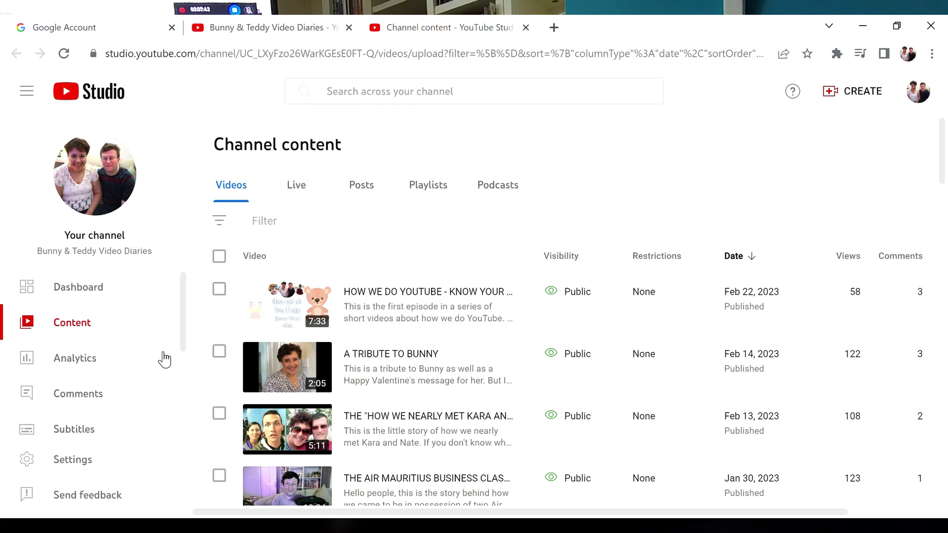
{"action": "left_click", "coordinate": [82, 296]}
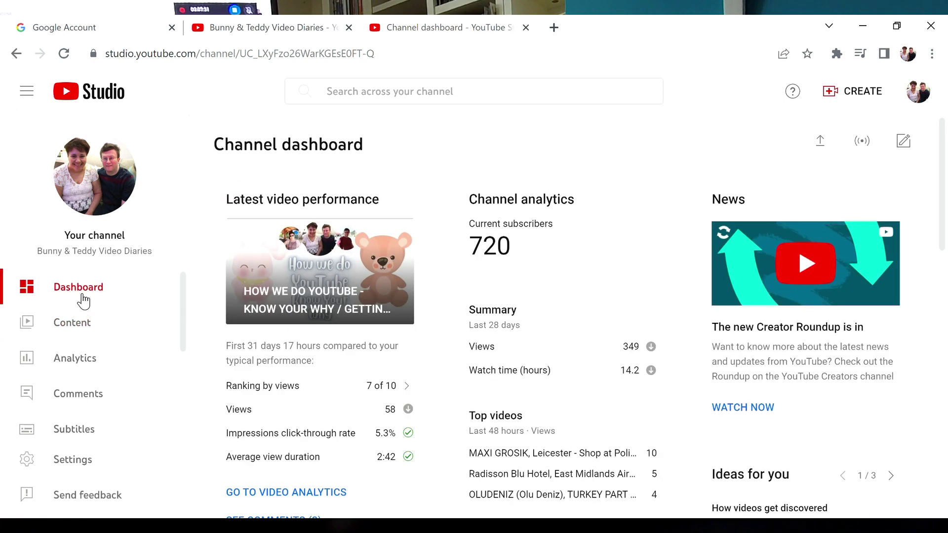
Browse the Studio Content, Analytics and Comments pages, then open the Audio library's music tracks.
{"action": "left_click", "coordinate": [91, 331]}
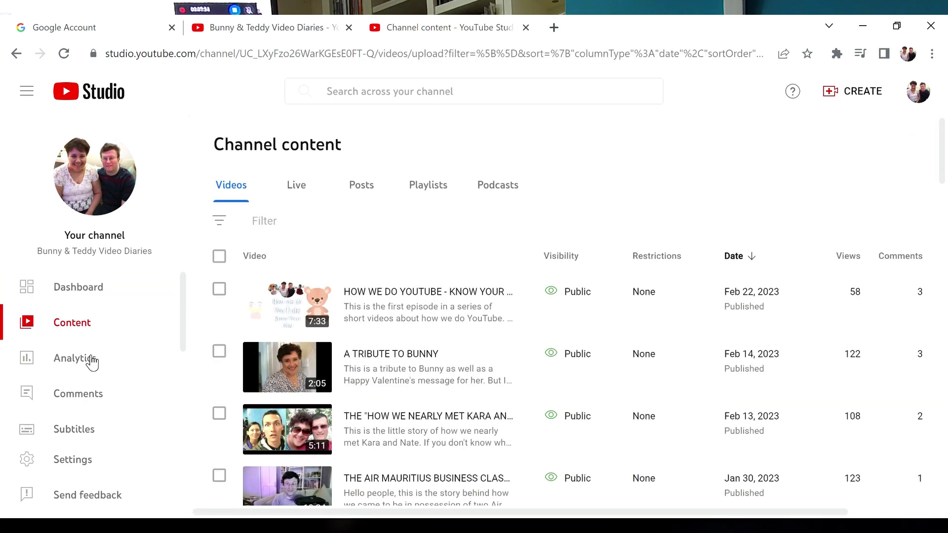
{"action": "left_click", "coordinate": [92, 363]}
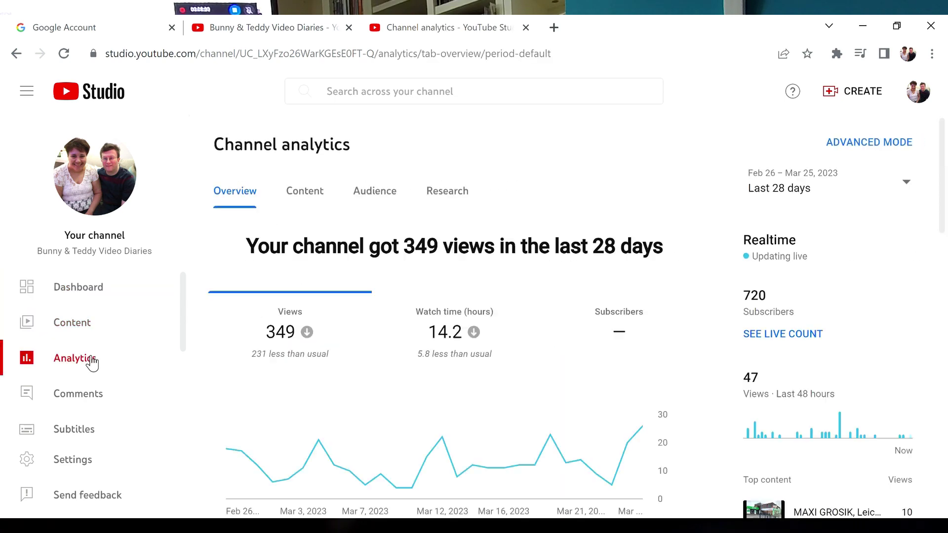
{"action": "left_click", "coordinate": [95, 398]}
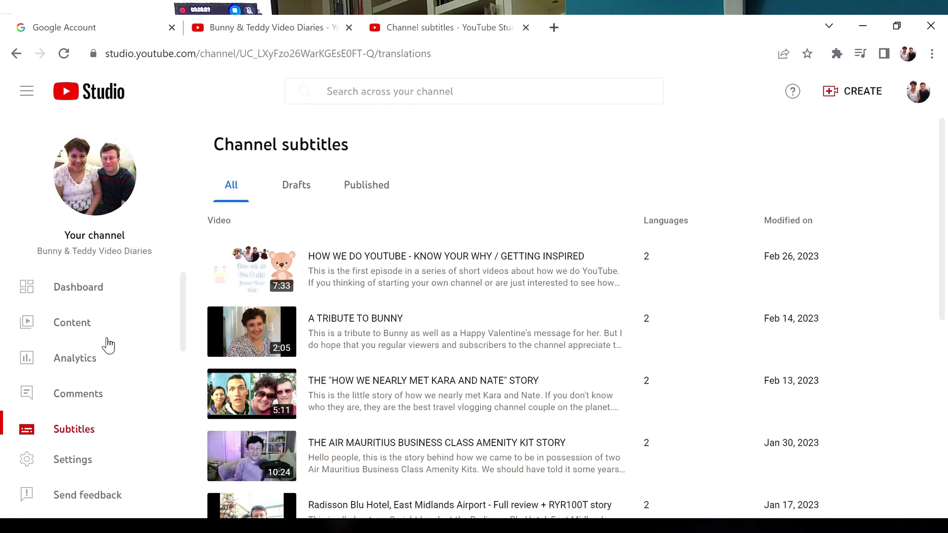
{"action": "scroll", "coordinate": [108, 345], "scroll_direction": "down", "scroll_amount": 2}
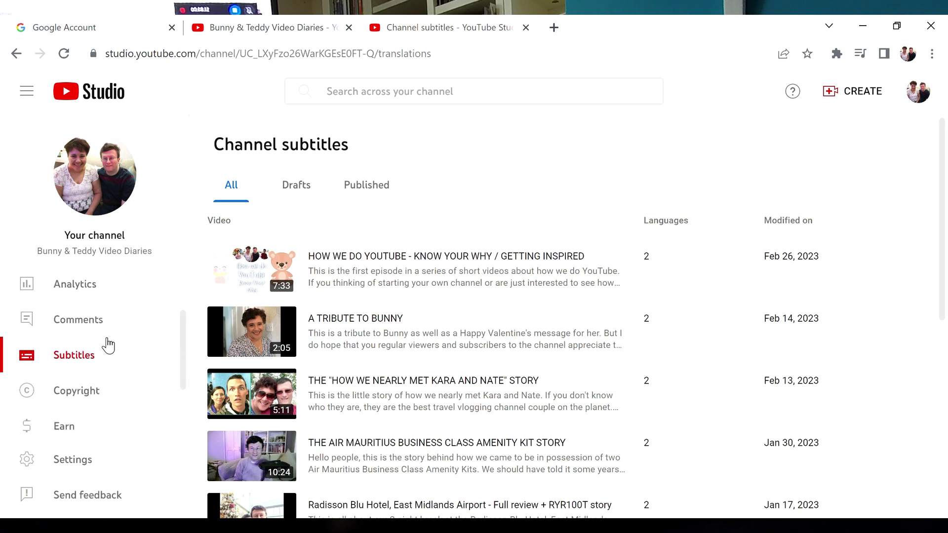
{"action": "scroll", "coordinate": [108, 346], "scroll_direction": "down", "scroll_amount": 2}
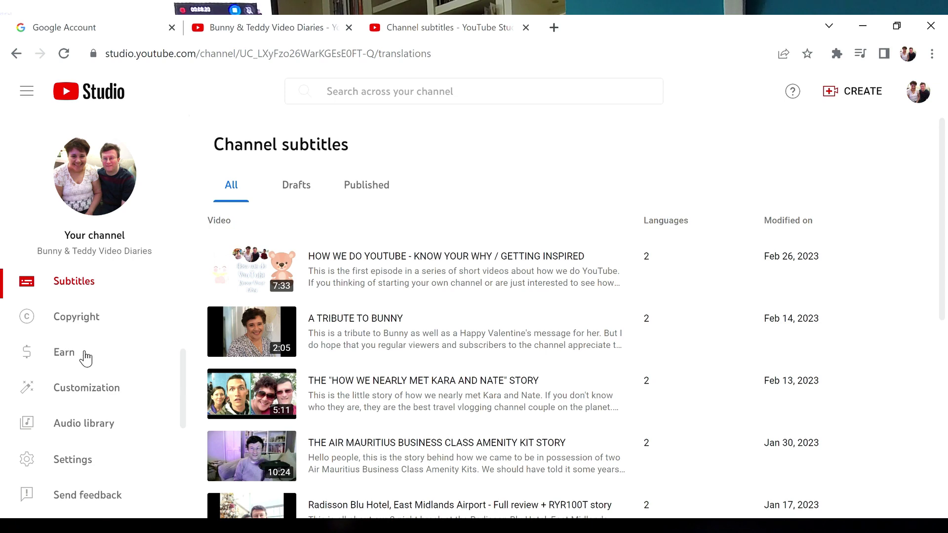
{"action": "left_click", "coordinate": [127, 378]}
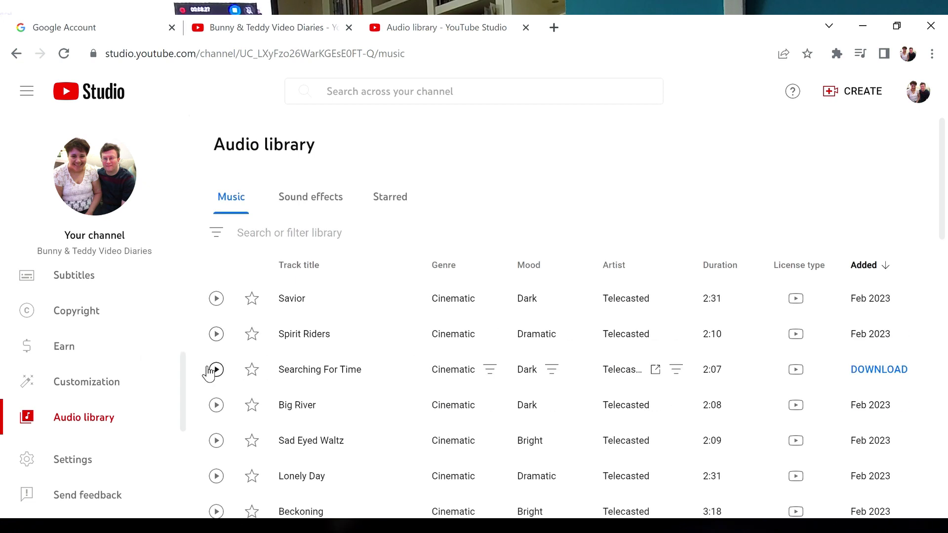
Review the top of the Audio library music list, then close the YouTube Studio tab.
{"action": "scroll", "coordinate": [146, 311], "scroll_direction": "up", "scroll_amount": 3}
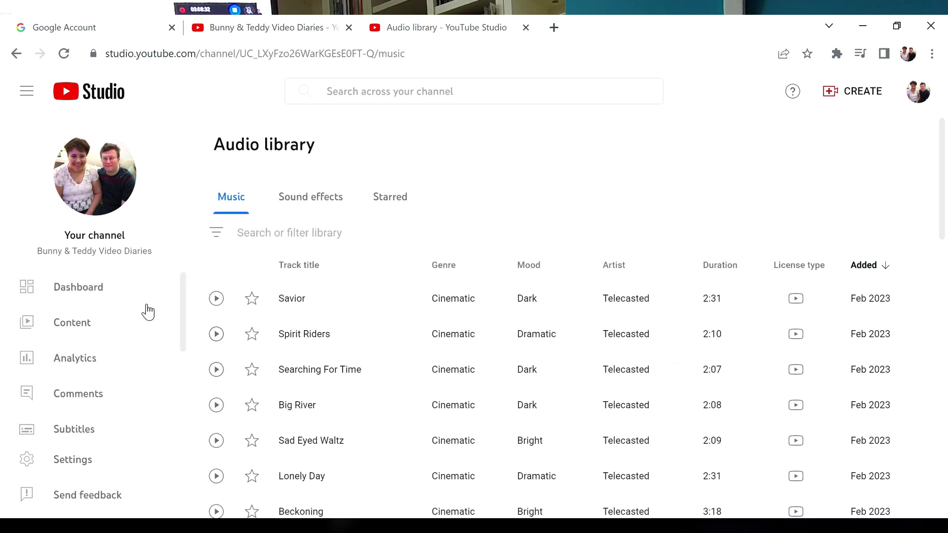
{"action": "left_click", "coordinate": [525, 27]}
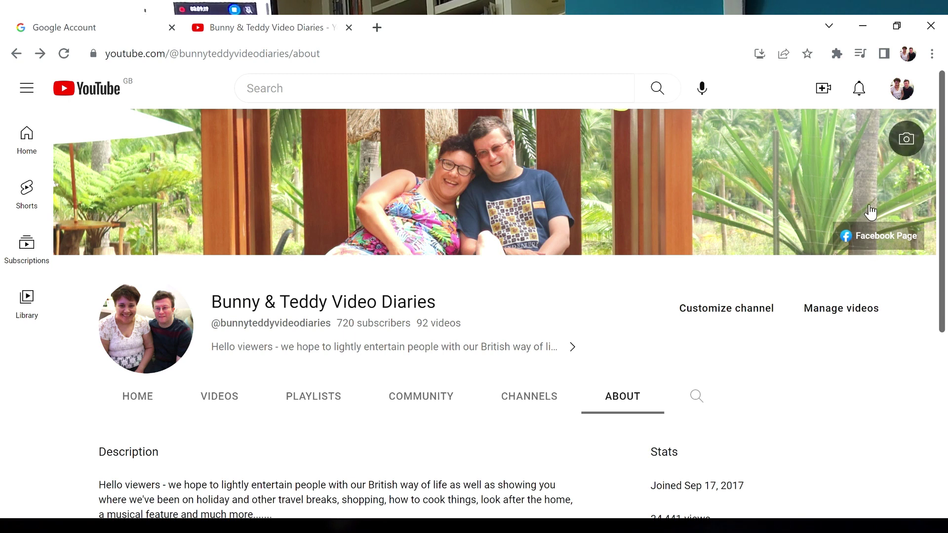
Choose Upload video from the Create (camera-plus) menu to begin a new upload.
{"action": "left_click", "coordinate": [823, 88]}
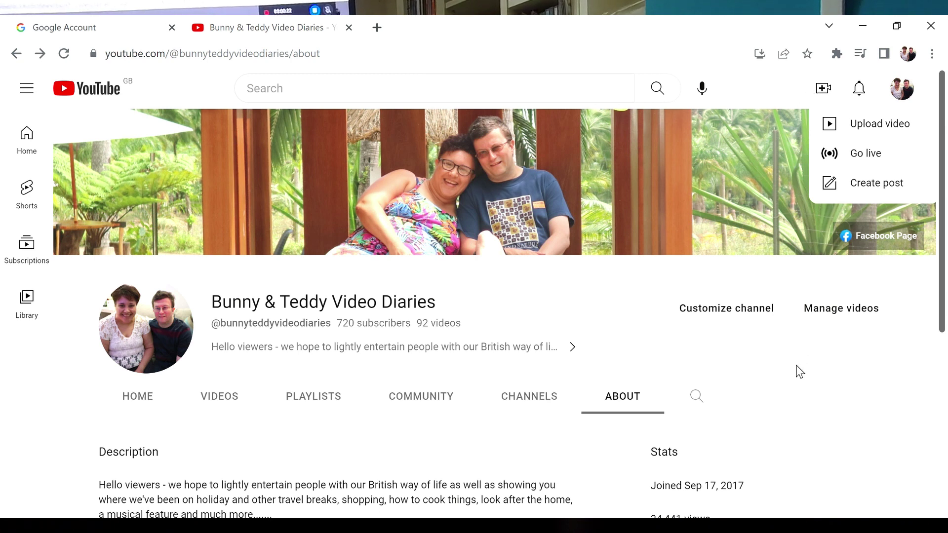
{"action": "left_click", "coordinate": [893, 136]}
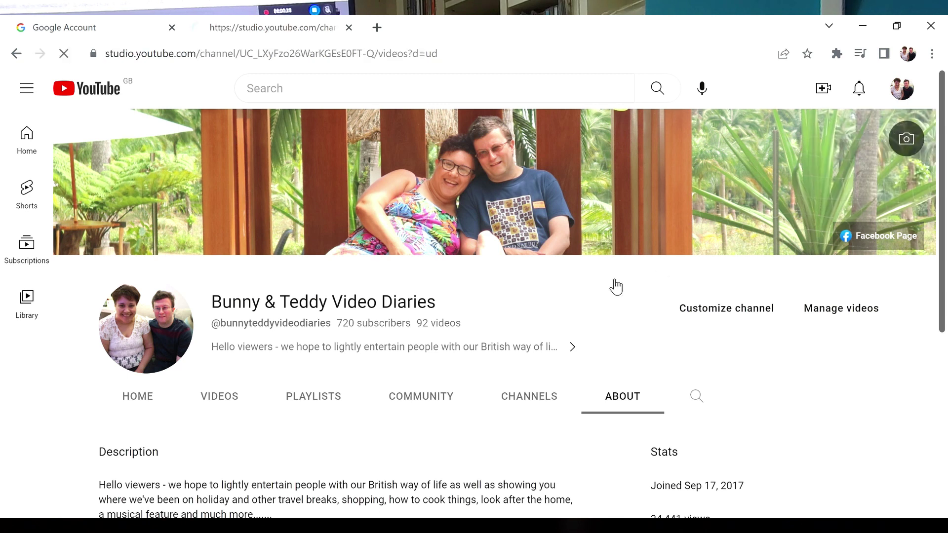